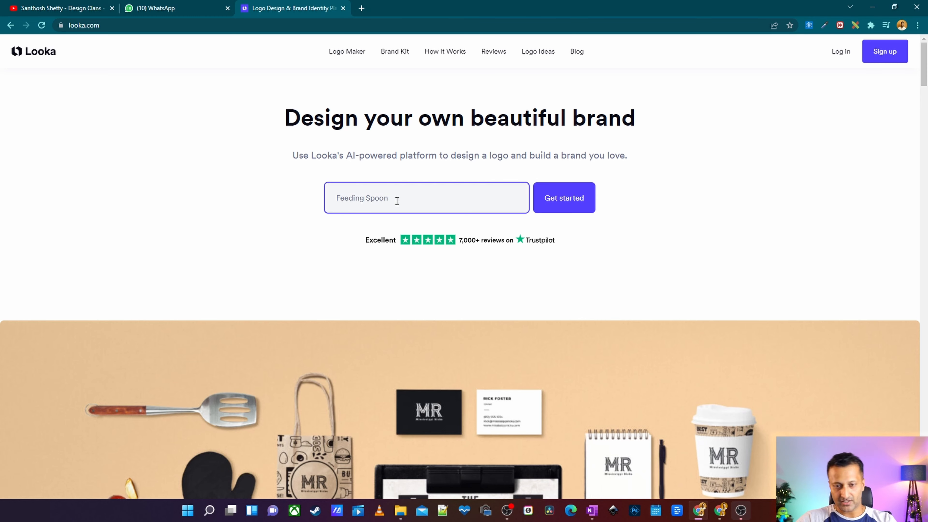
# Submit Feeding Spoon as the company name to start designing a logo.
pyautogui.moveTo(397, 201); pyautogui.dragTo(327, 194)
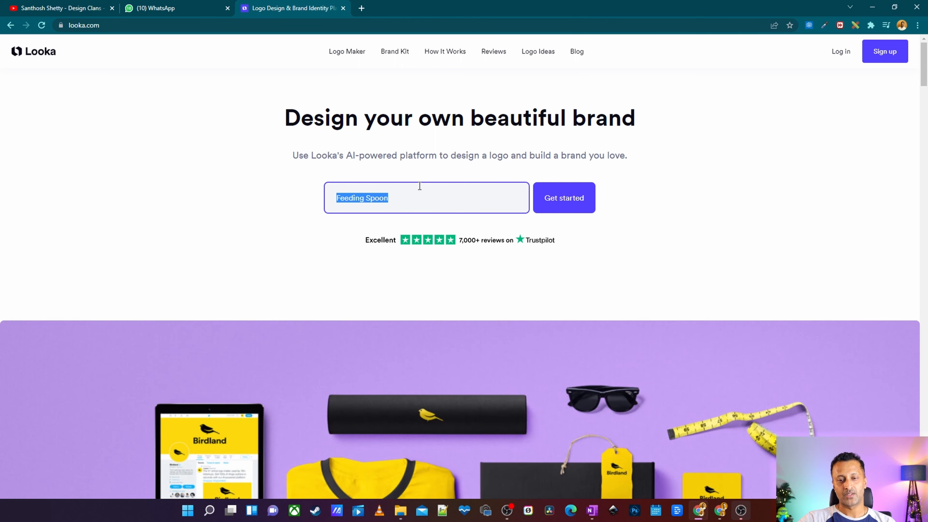
pyautogui.click(417, 221)
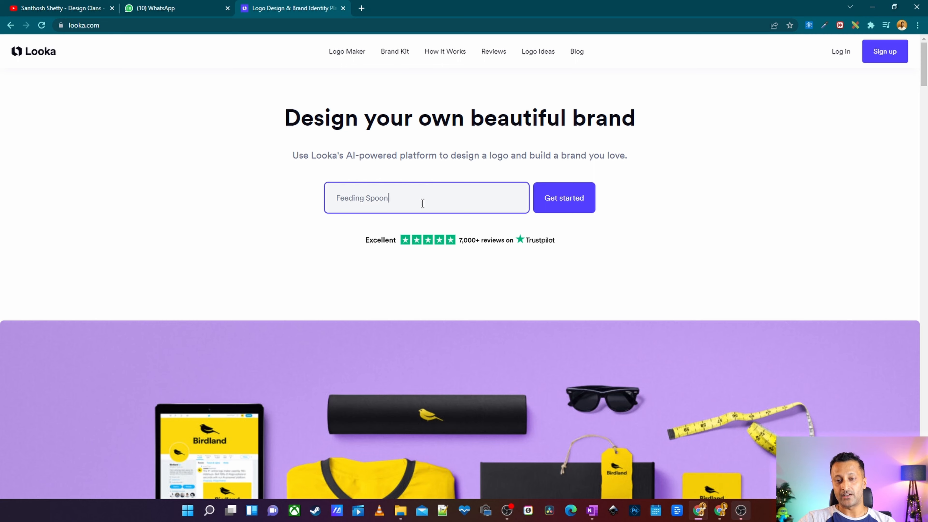
pyautogui.hotkey('ctrl', 'a')
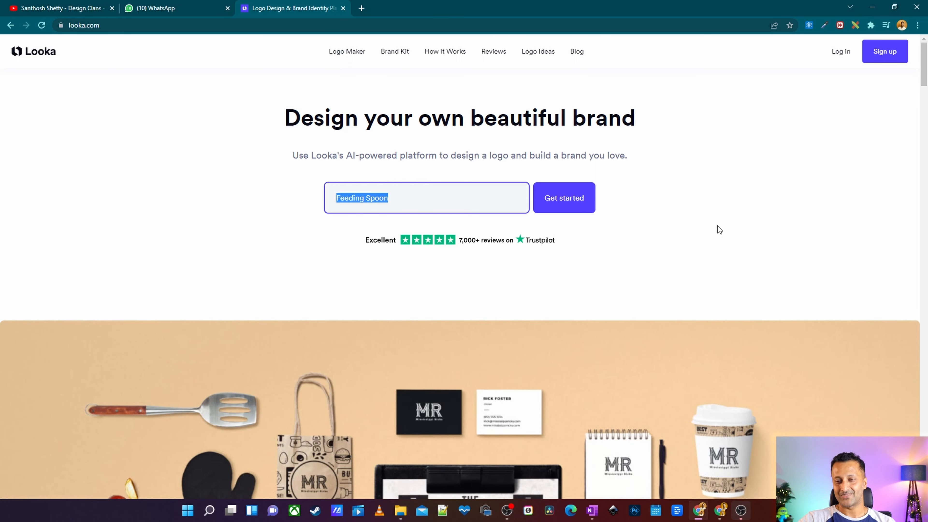
pyautogui.click(156, 159)
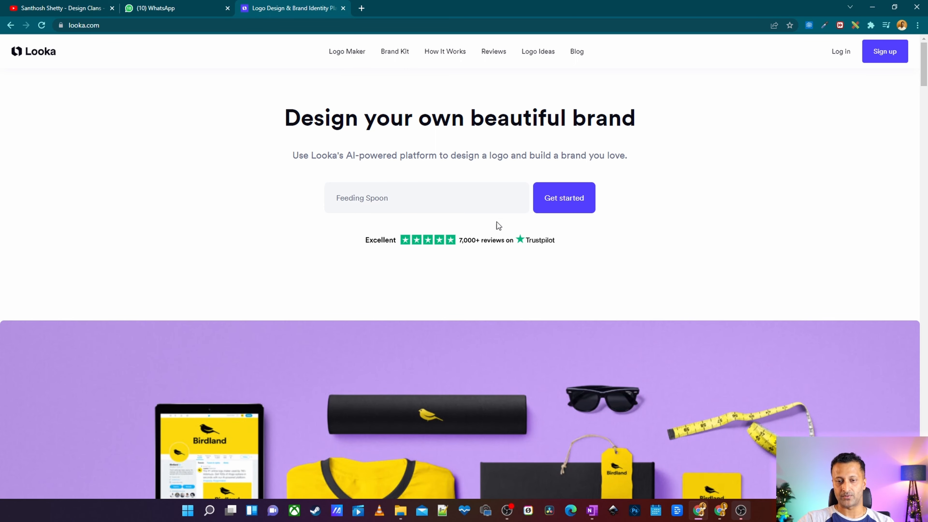
pyautogui.click(438, 185)
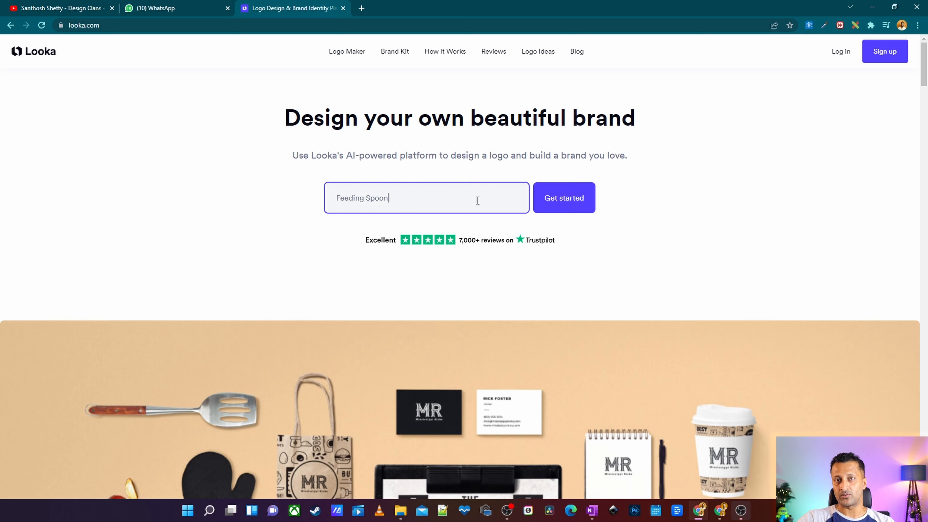
pyautogui.click(662, 198)
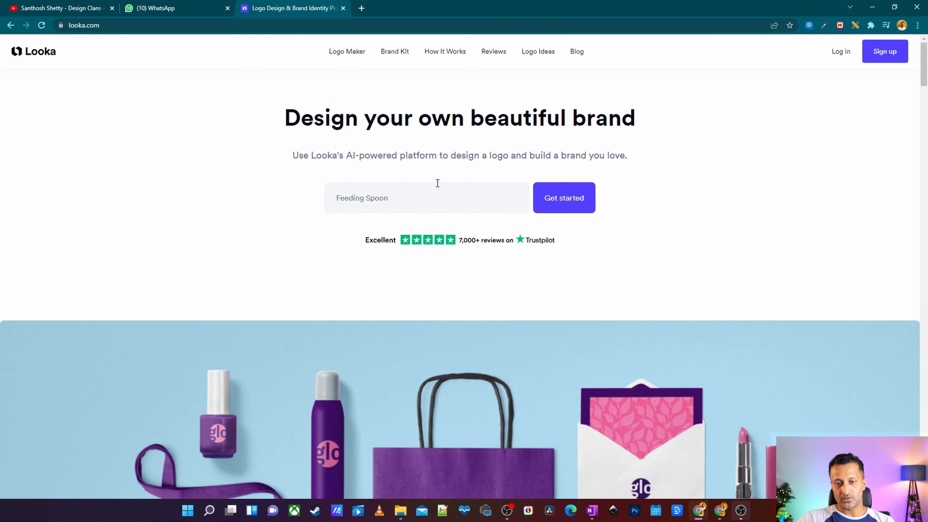
pyautogui.moveTo(432, 206); pyautogui.dragTo(210, 196)
pyautogui.click(704, 228)
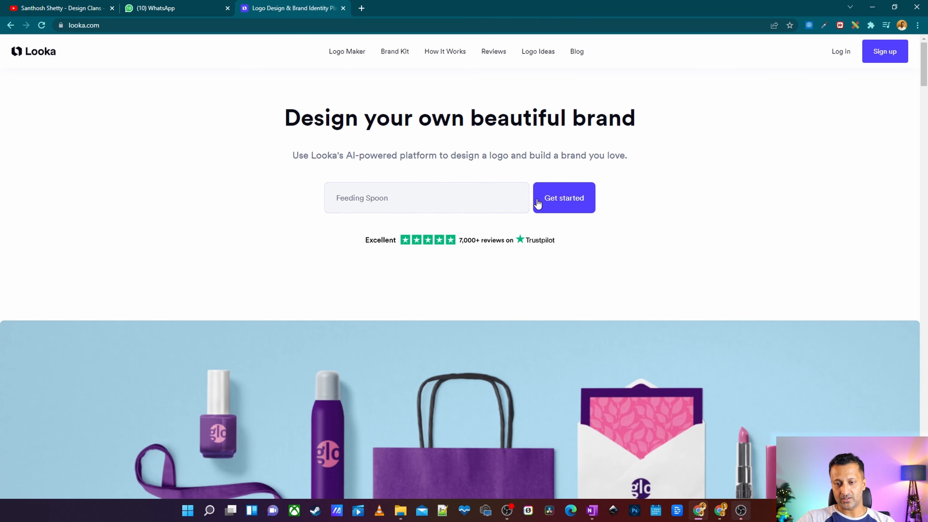
pyautogui.click(558, 201)
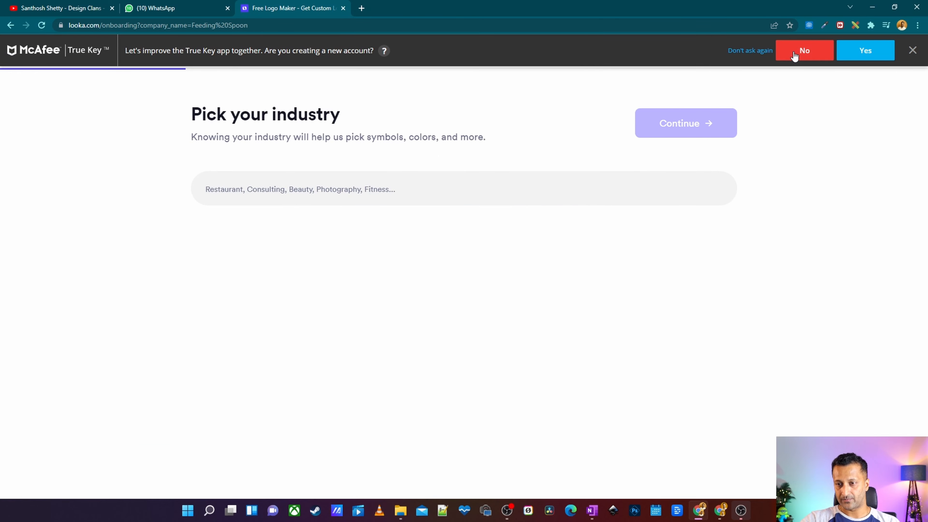
# Dismiss the password-manager prompt, set the industry to Restaurant, and continue.
pyautogui.click(795, 53)
pyautogui.click(313, 189)
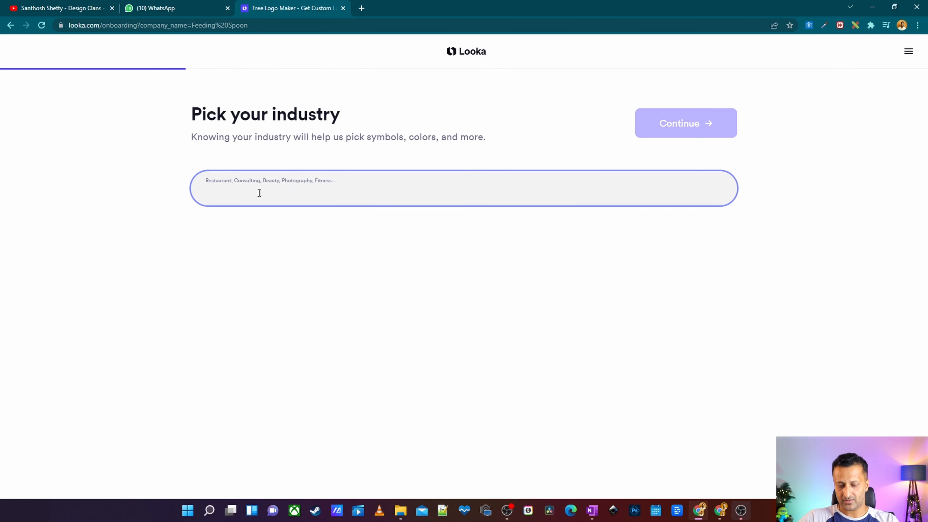
pyautogui.write('res')
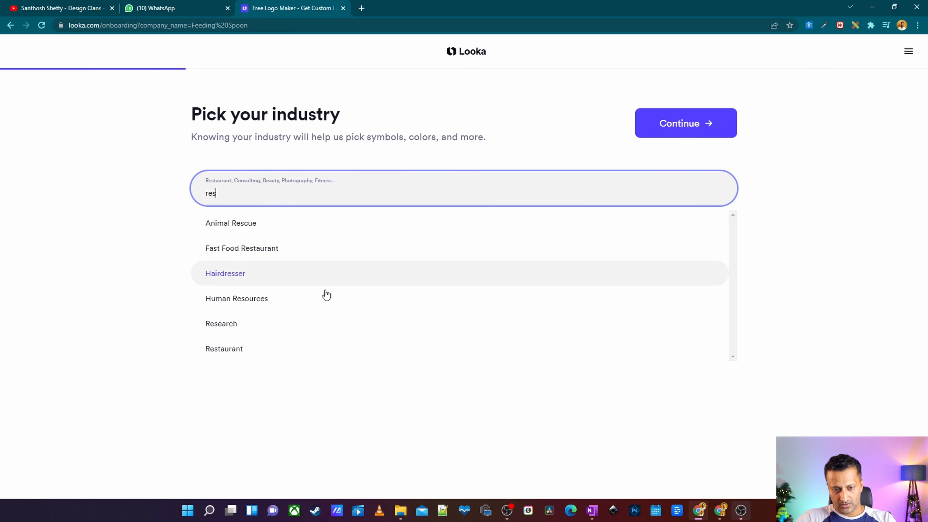
pyautogui.click(247, 349)
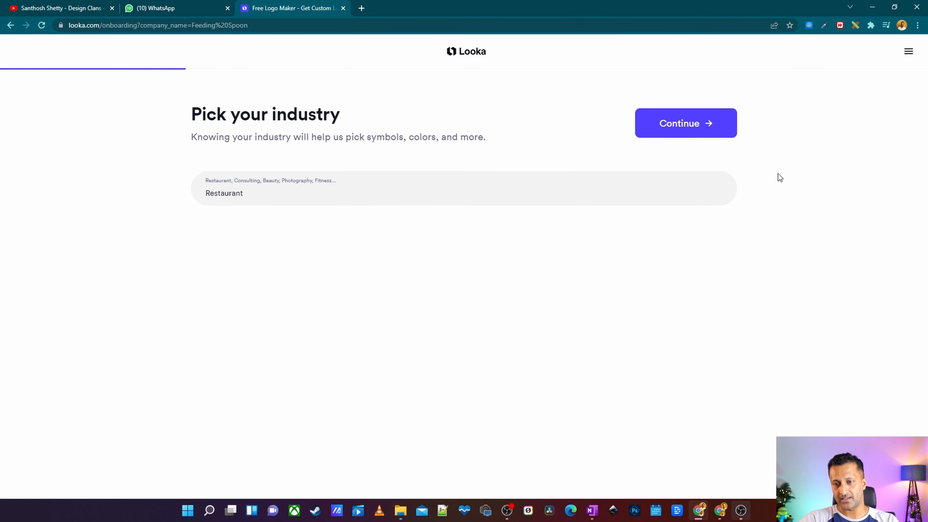
pyautogui.click(694, 124)
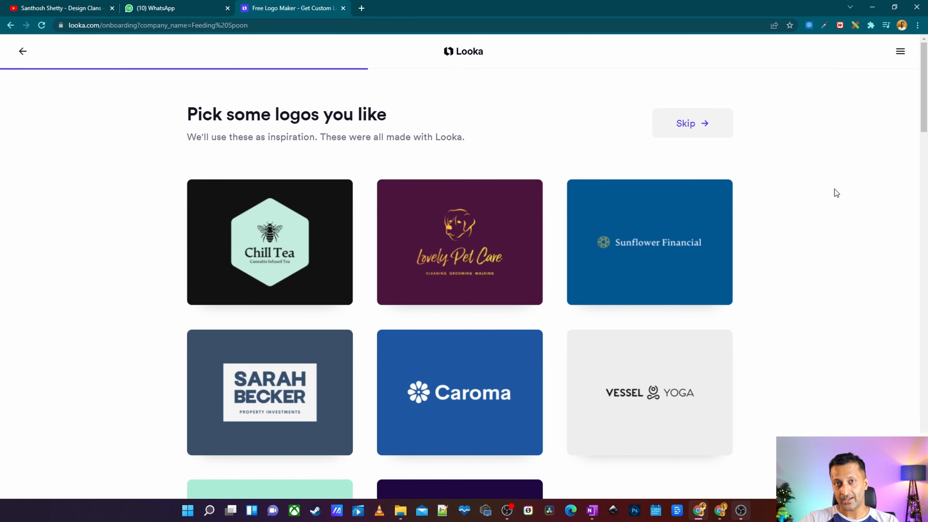
# Browse the gallery of inspiration logos.
pyautogui.scroll(-4, 836, 193)
pyautogui.scroll(4, 214, 193)
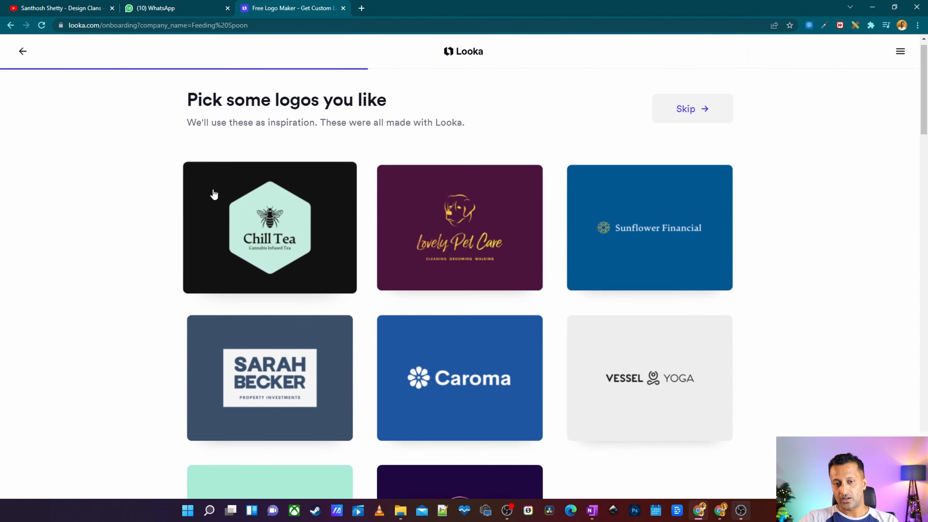
pyautogui.scroll(-3, 799, 238)
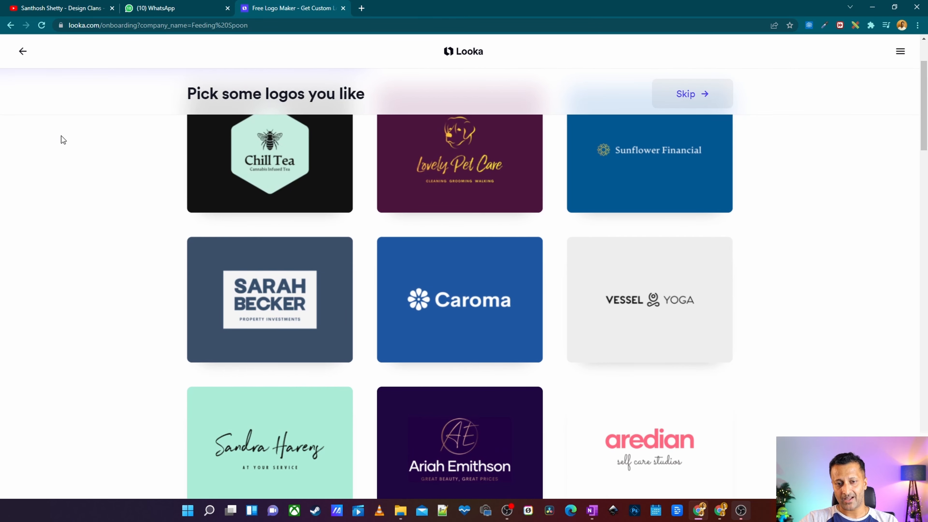
pyautogui.scroll(3, 61, 136)
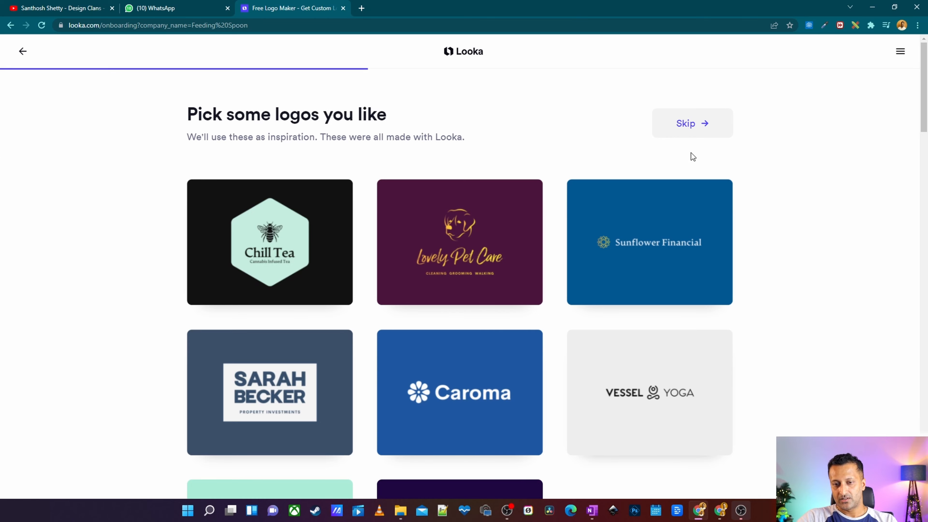
pyautogui.scroll(-3, 834, 319)
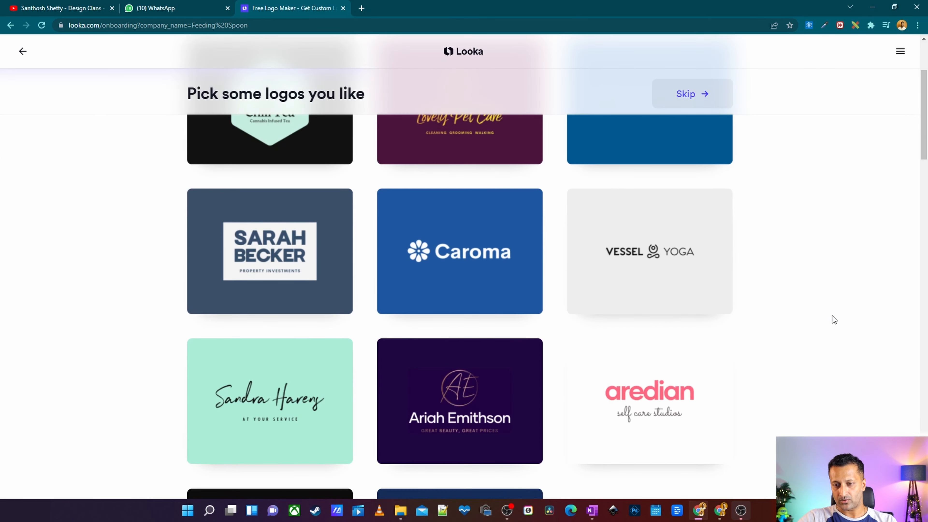
pyautogui.scroll(3, 439, 319)
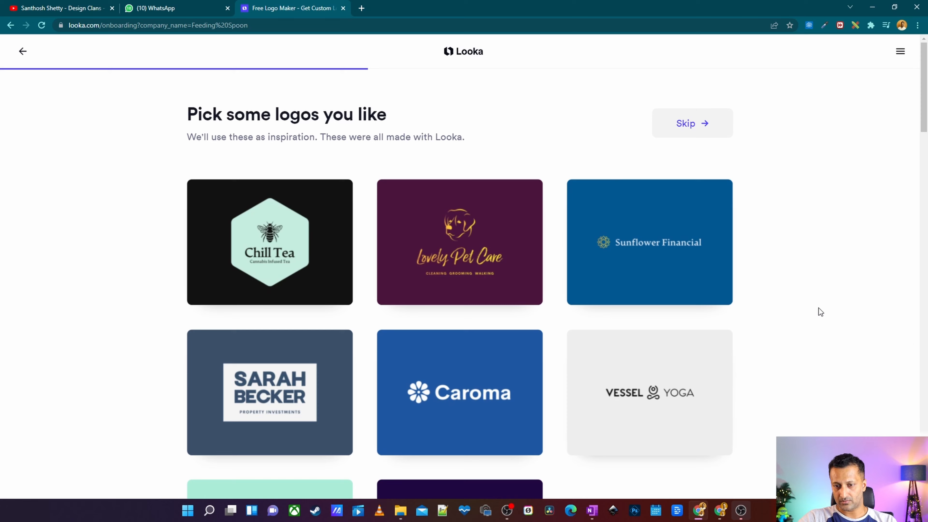
pyautogui.scroll(-8, 819, 308)
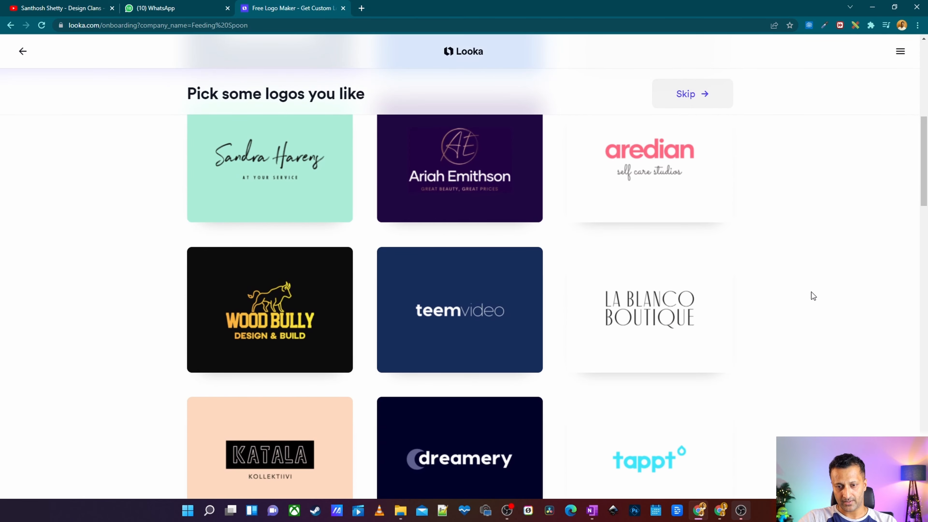
pyautogui.scroll(-5, 811, 292)
pyautogui.scroll(3, 811, 291)
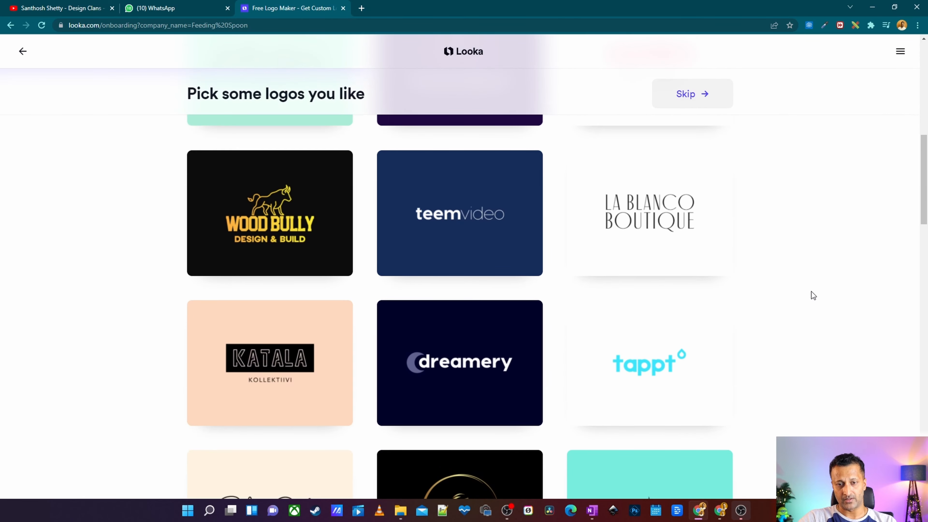
pyautogui.scroll(-4, 811, 292)
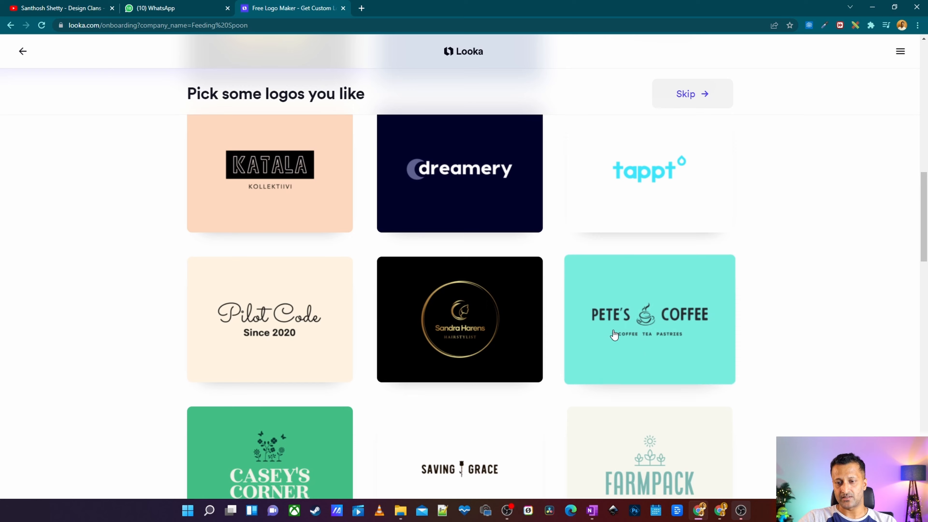
# Select the Pete's Coffee, Wood Bully and tappt logos as inspiration.
pyautogui.click(655, 324)
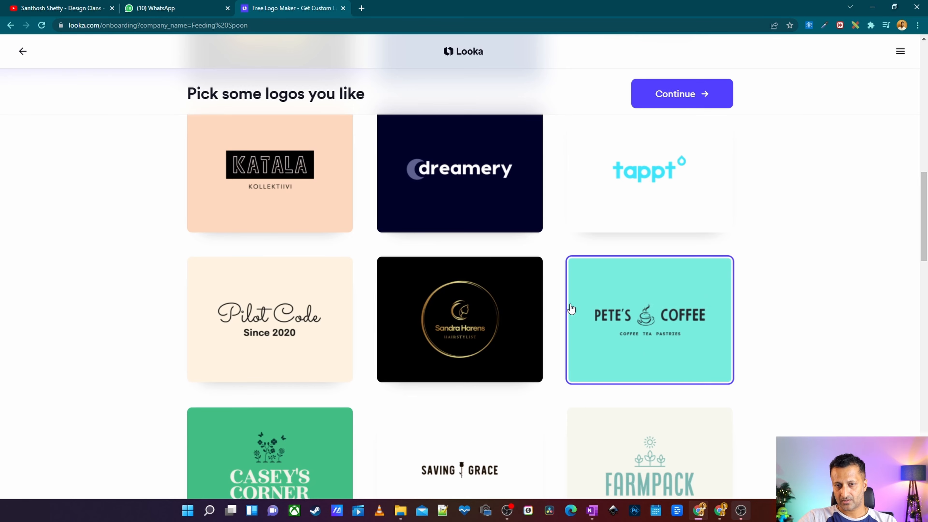
pyautogui.scroll(-8, 571, 309)
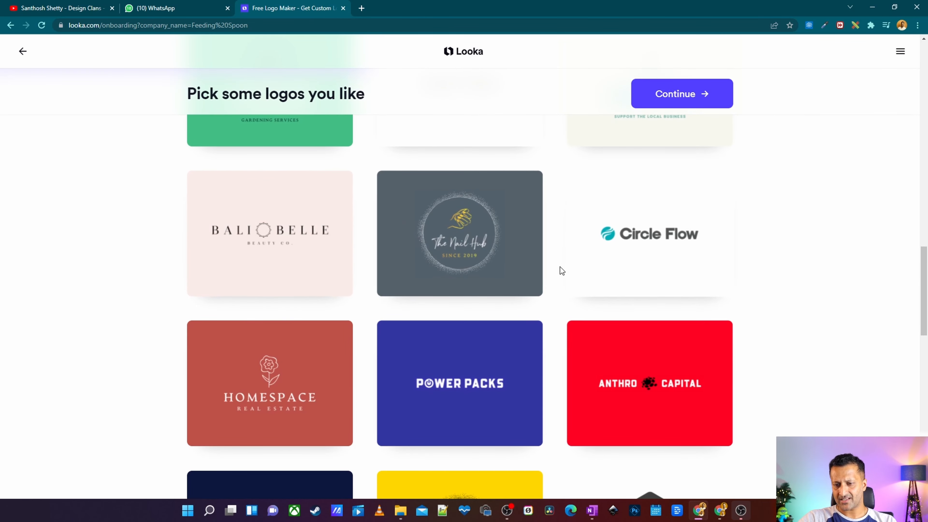
pyautogui.scroll(-12, 725, 308)
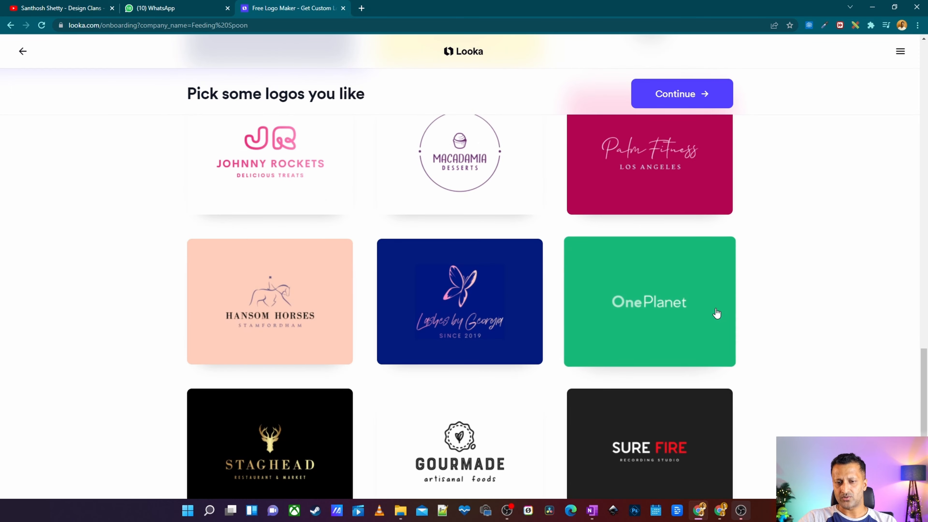
pyautogui.scroll(6, 721, 290)
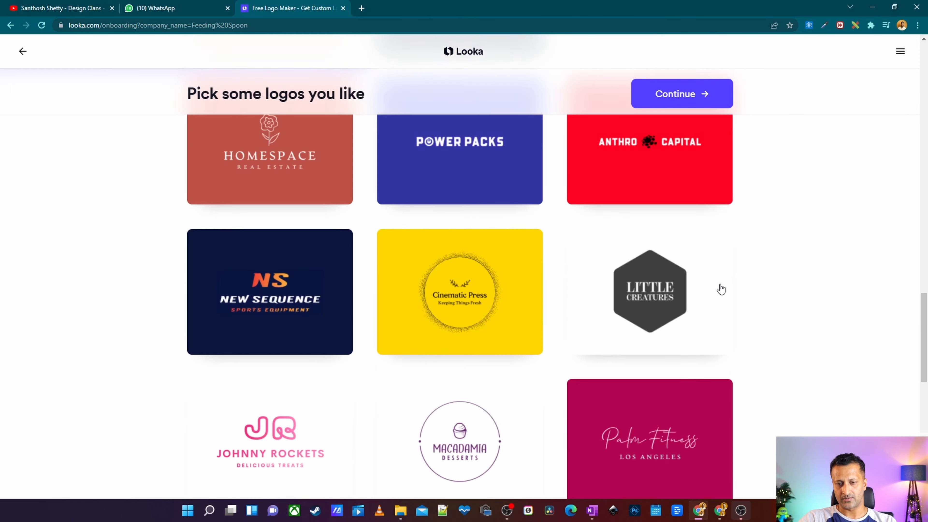
pyautogui.scroll(18, 720, 289)
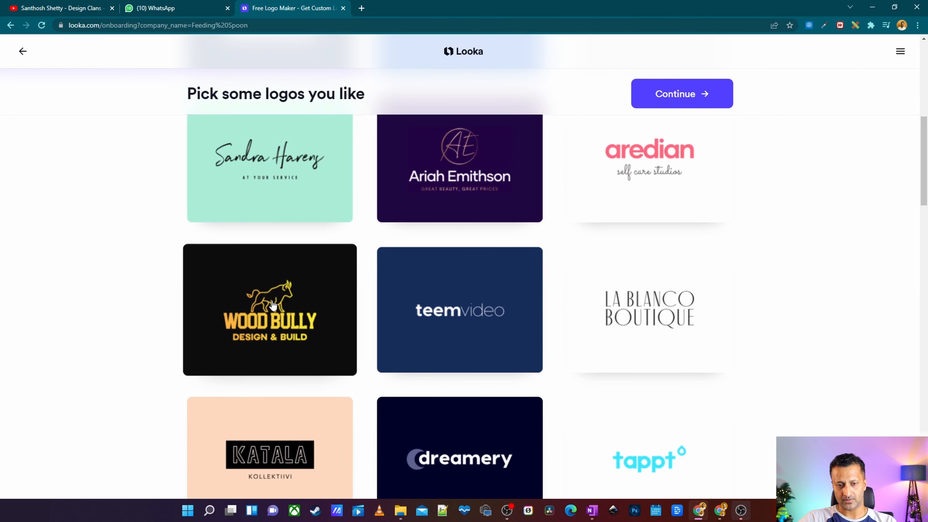
pyautogui.click(273, 305)
pyautogui.scroll(-6, 574, 331)
pyautogui.click(574, 329)
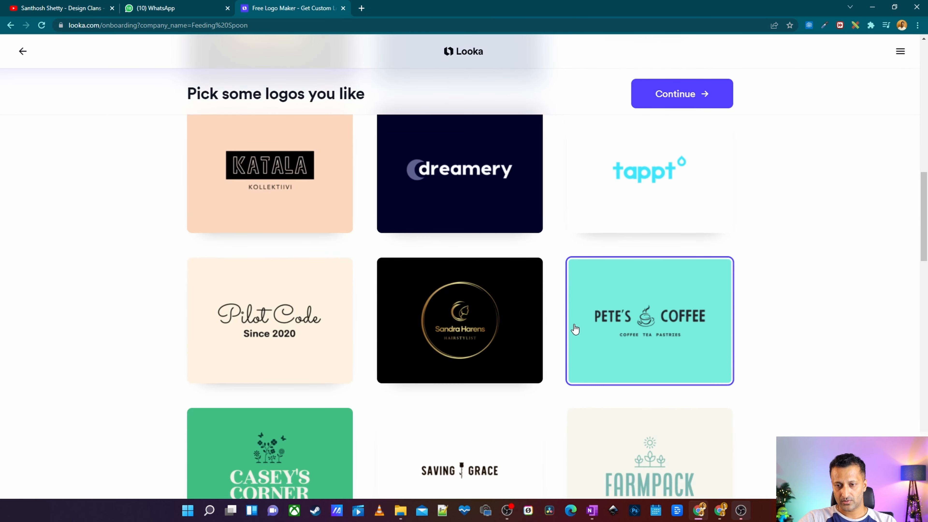
pyautogui.click(662, 175)
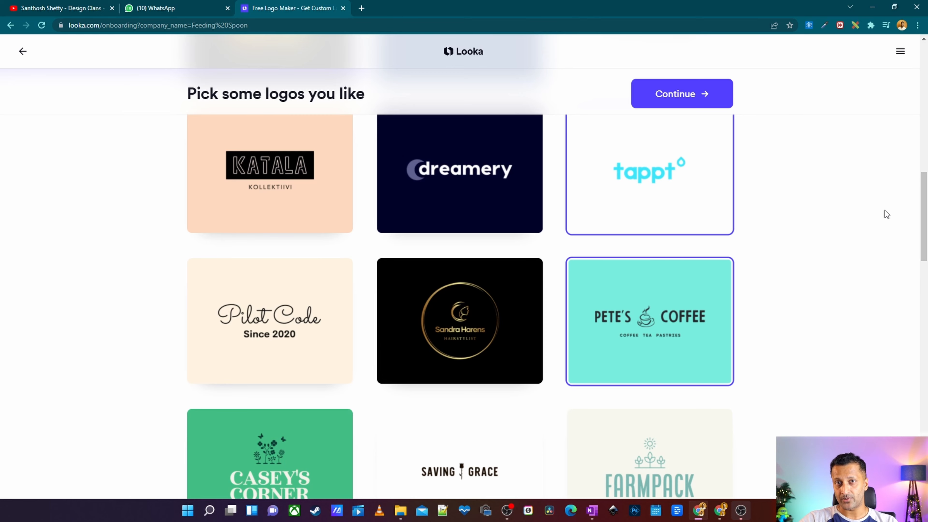
# Review the selected logos and continue to the colour choice.
pyautogui.scroll(3, 753, 326)
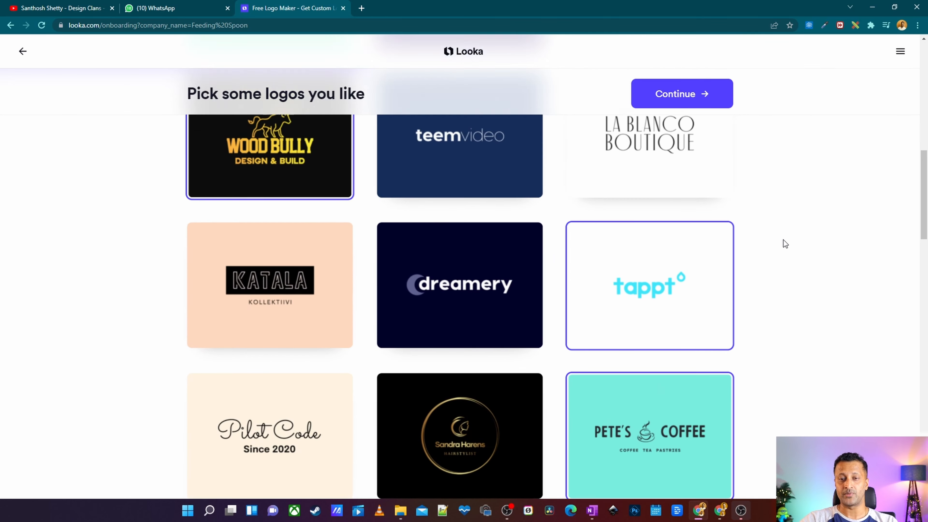
pyautogui.scroll(1, 840, 282)
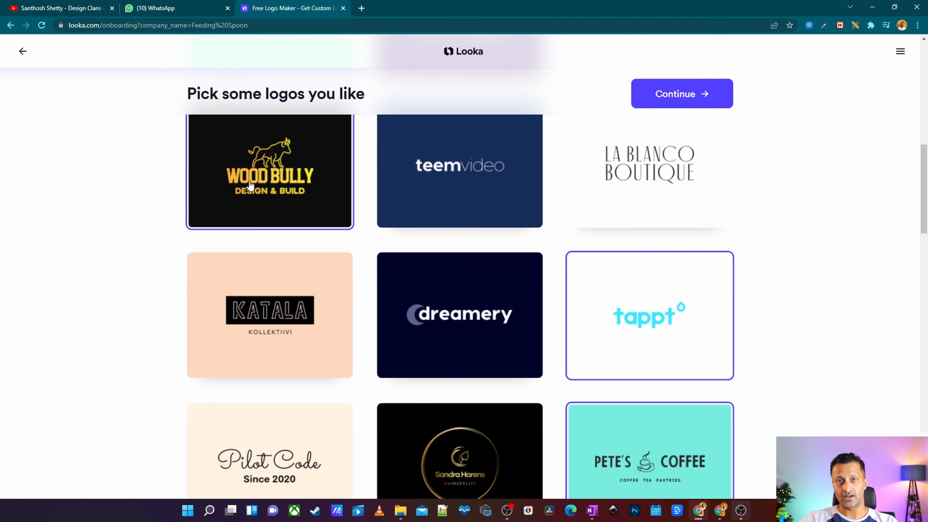
pyautogui.scroll(-2, 548, 313)
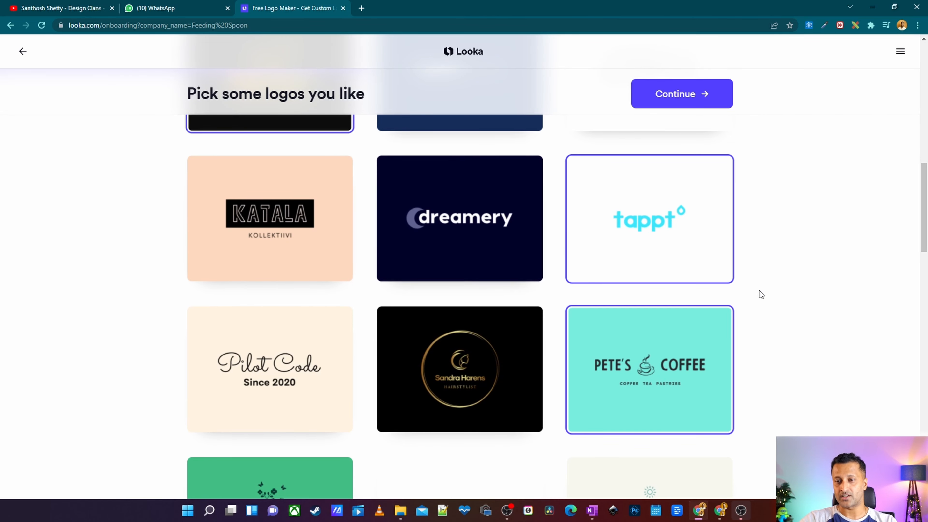
pyautogui.click(694, 94)
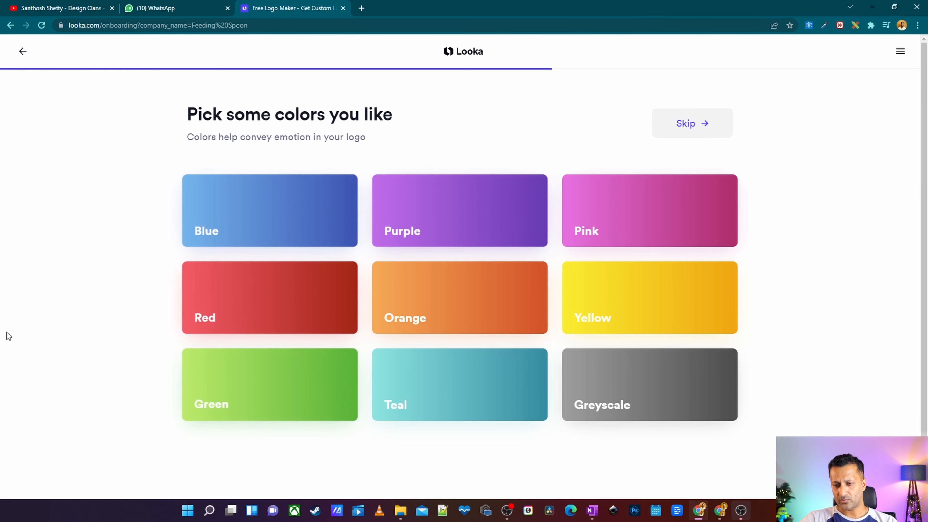
# Pick Red as the preferred logo colour and continue.
pyautogui.click(260, 320)
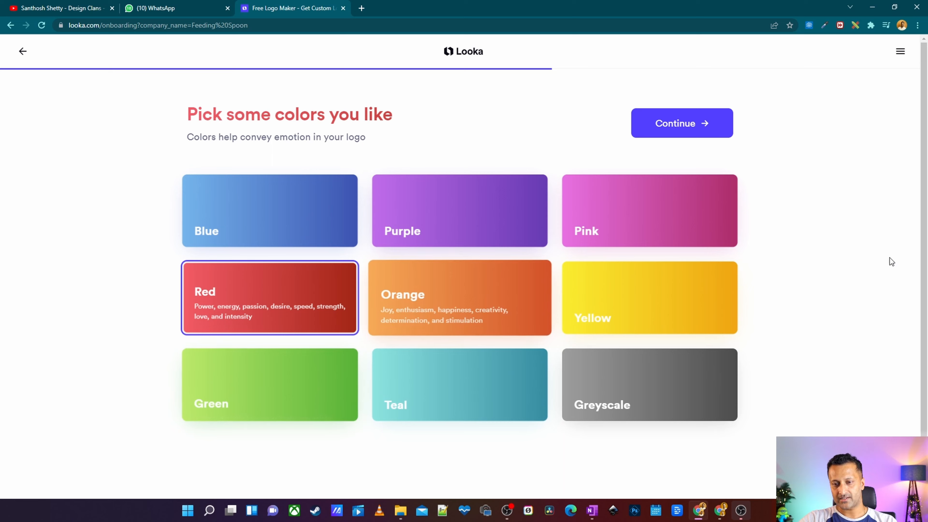
pyautogui.click(694, 124)
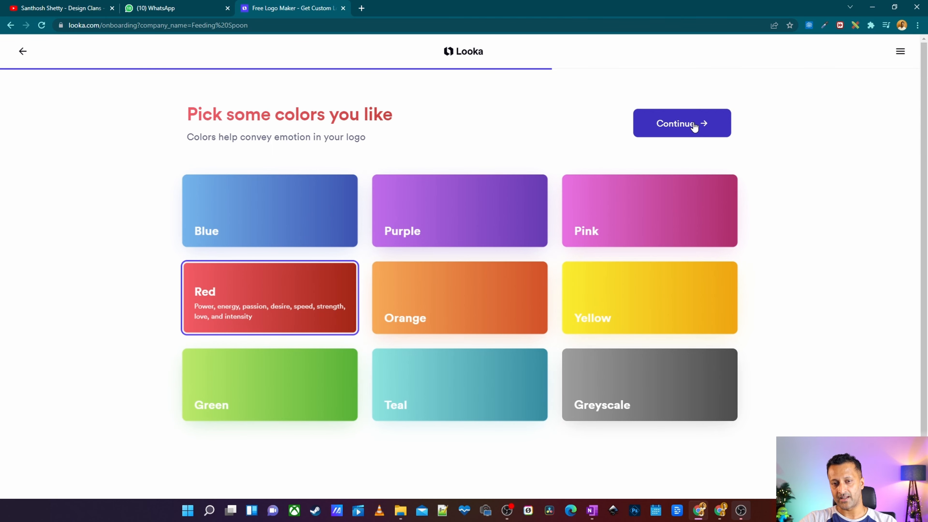
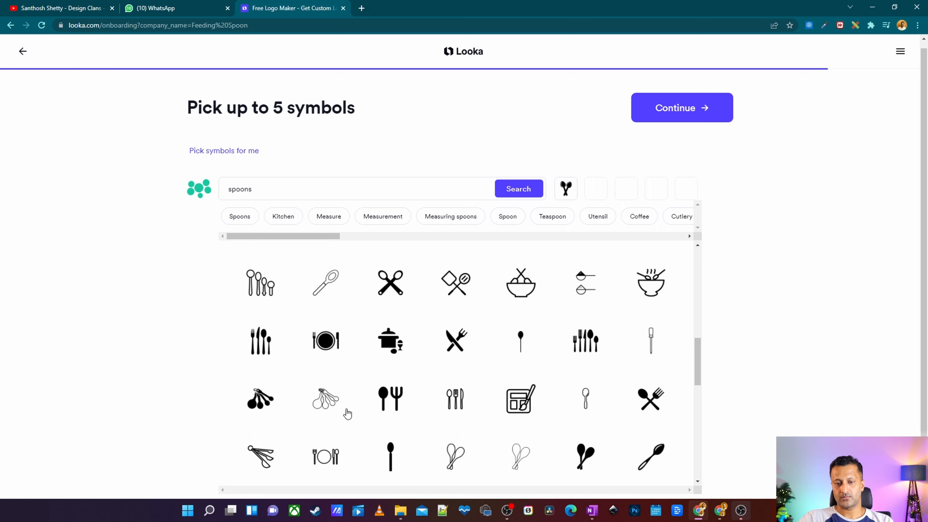
# Add a fork-and-spoon symbol and a plate-with-cutlery symbol to the chosen symbols, then continue to the logo designs.
pyautogui.click(390, 398)
pyautogui.scroll(-5, 552, 360)
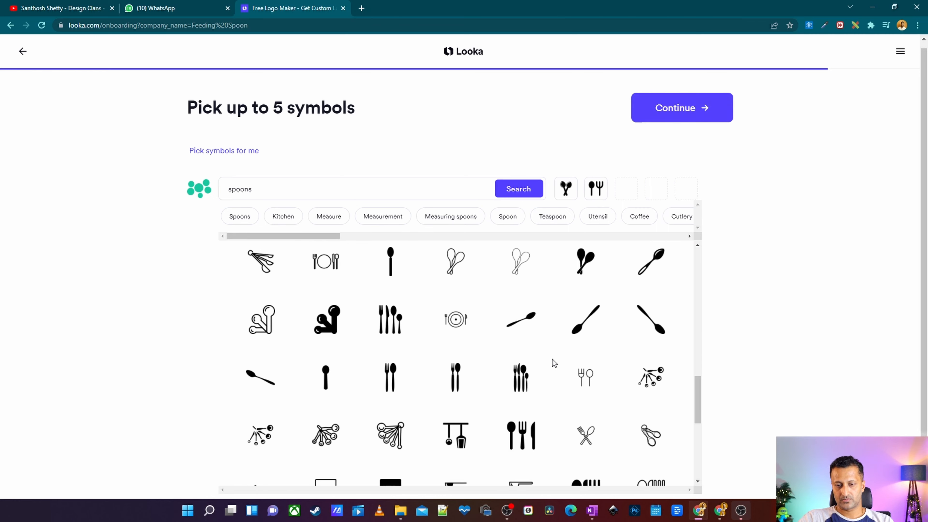
pyautogui.scroll(-1, 552, 360)
pyautogui.scroll(1, 552, 359)
pyautogui.scroll(-5, 552, 358)
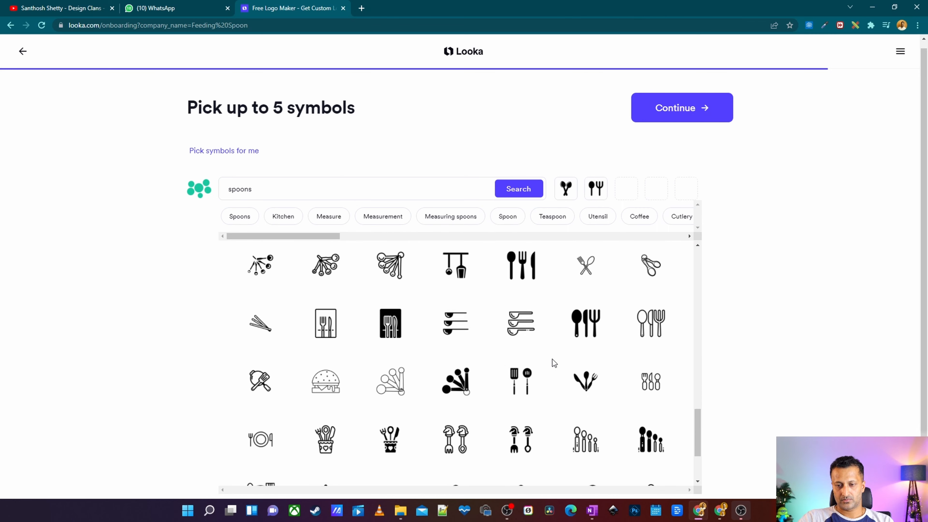
pyautogui.scroll(-1, 552, 359)
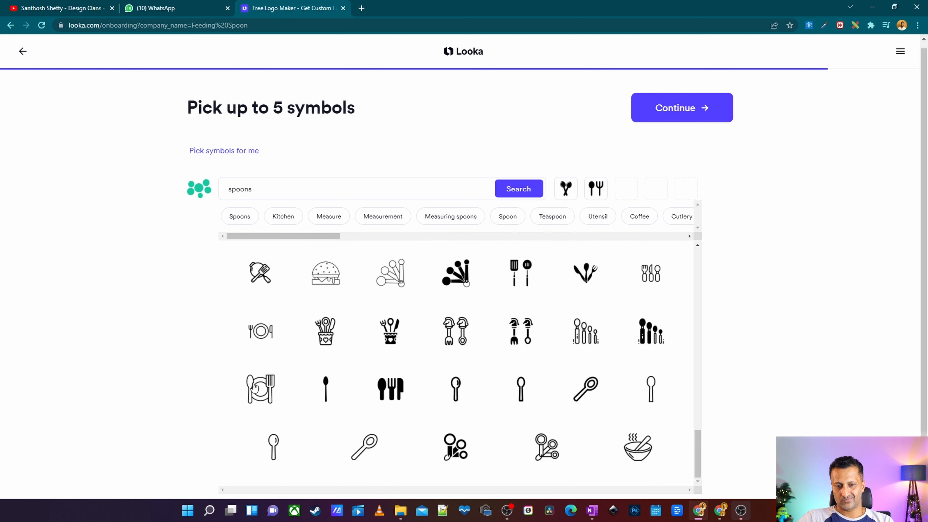
pyautogui.click(259, 394)
pyautogui.scroll(4, 543, 394)
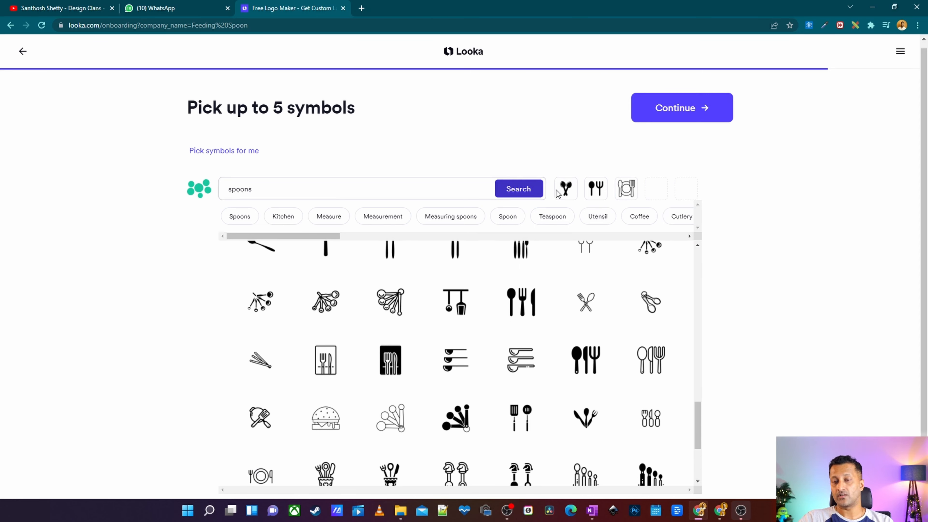
pyautogui.click(688, 113)
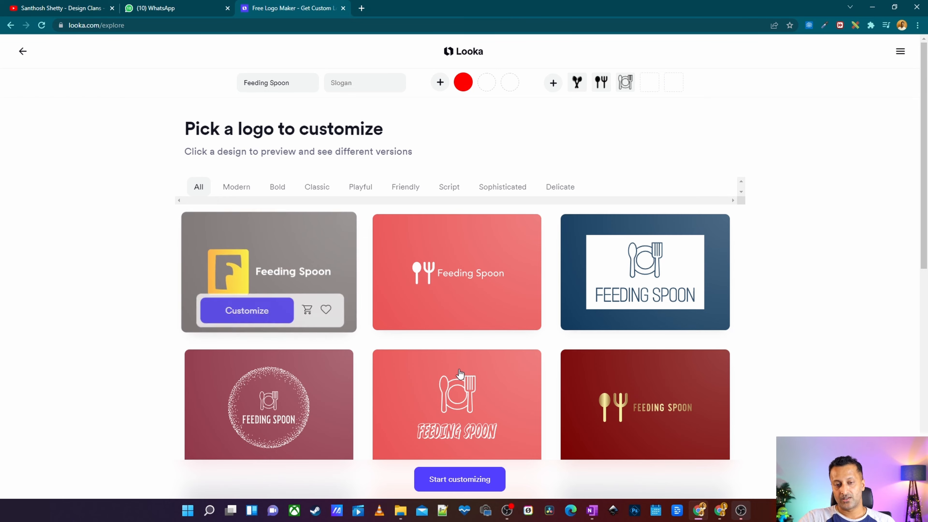
# Filter the generated logo designs to the Modern style and browse through them.
pyautogui.scroll(-5, 448, 293)
pyautogui.scroll(5, 447, 291)
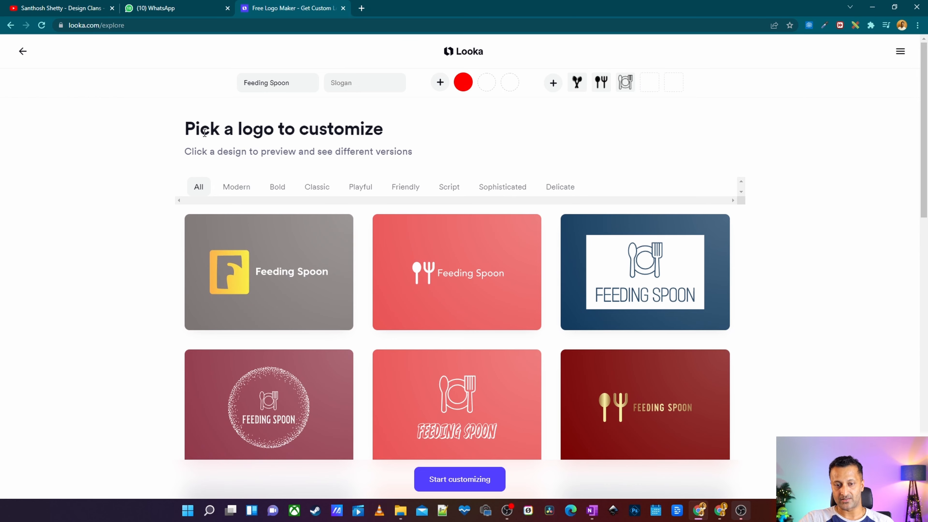
pyautogui.click(243, 197)
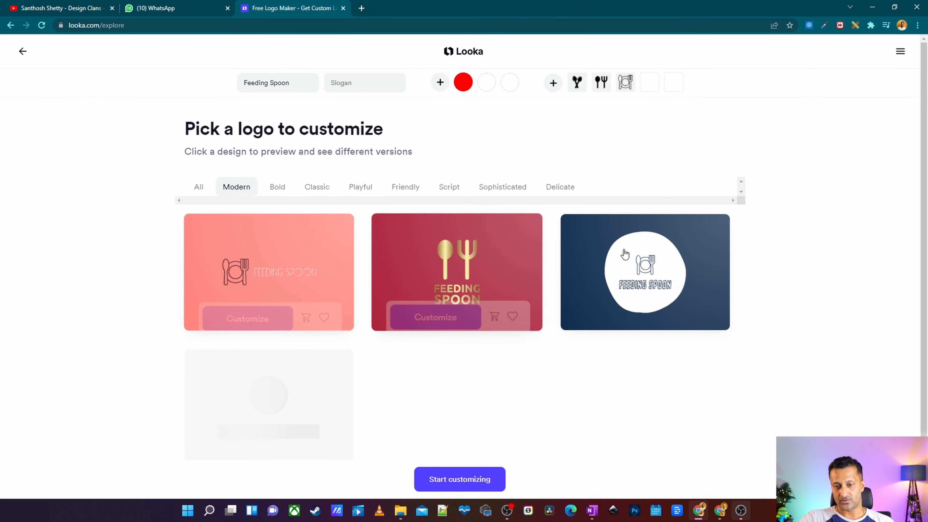
pyautogui.scroll(-3, 876, 287)
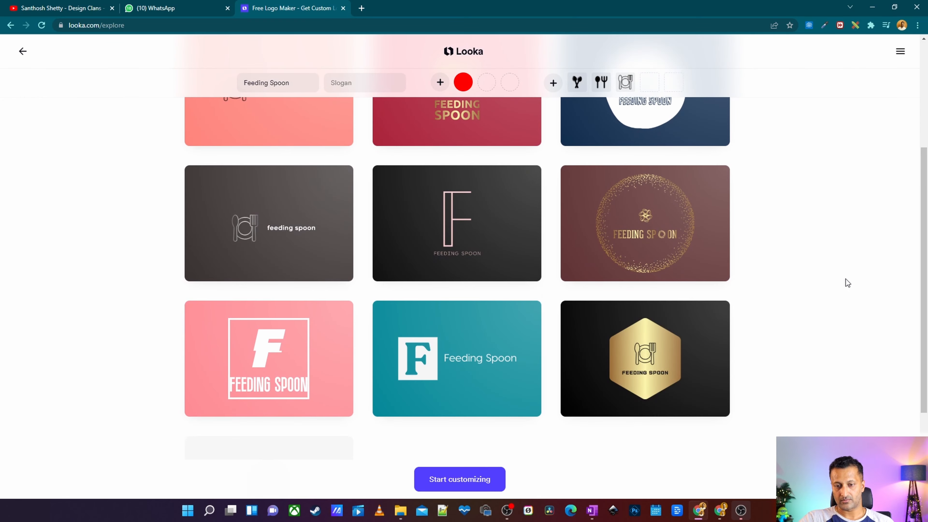
pyautogui.scroll(-4, 845, 282)
pyautogui.scroll(-3, 591, 285)
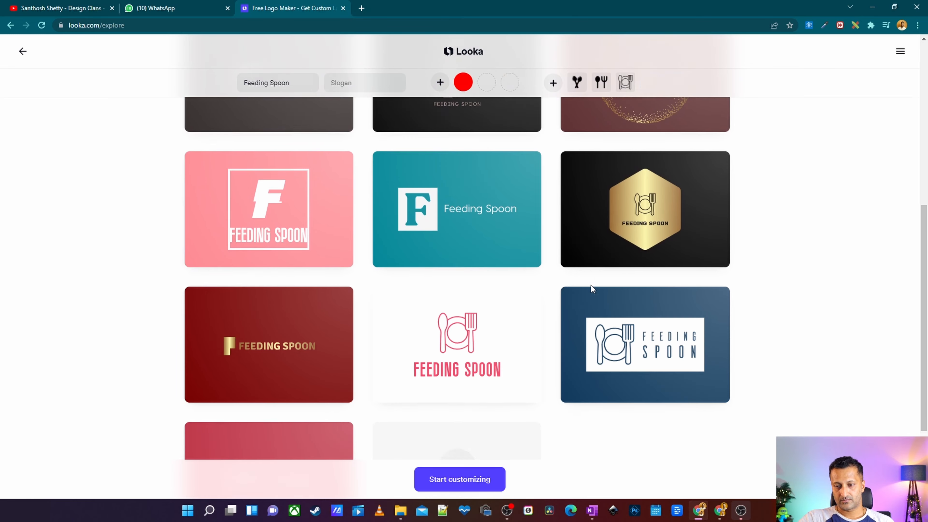
pyautogui.scroll(-3, 590, 285)
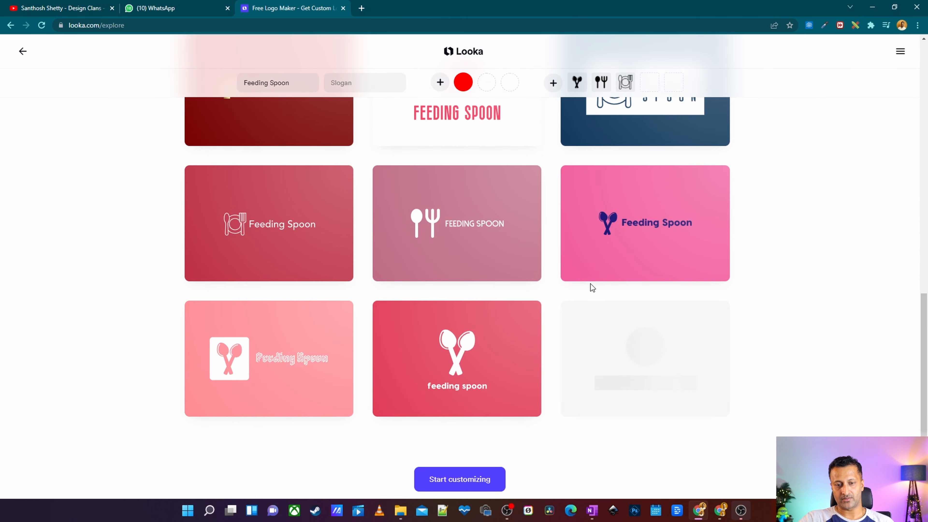
pyautogui.moveTo(577, 278)
pyautogui.scroll(-3, 577, 282)
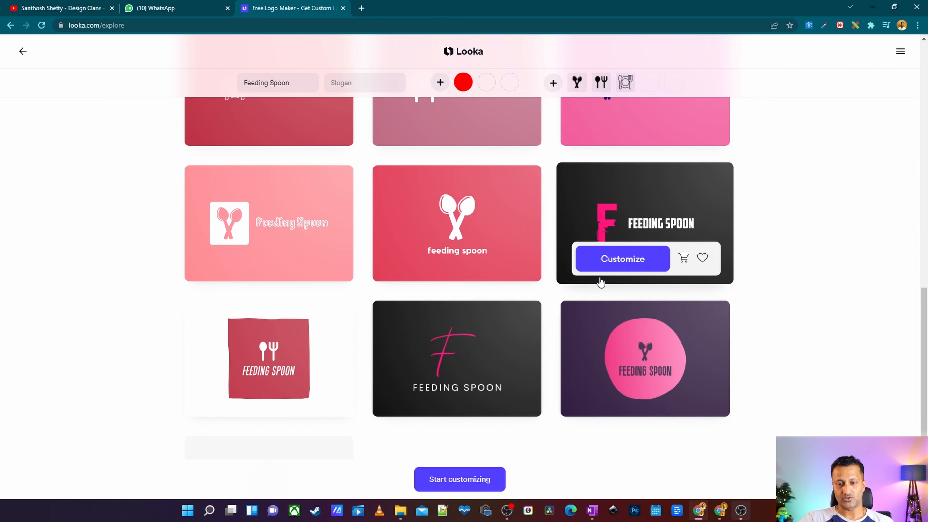
pyautogui.scroll(-3, 600, 278)
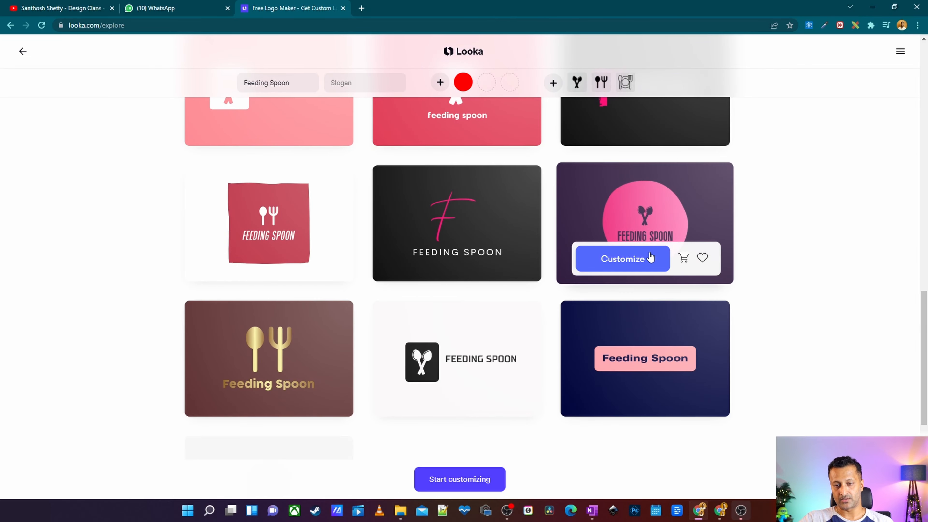
pyautogui.scroll(-2, 639, 268)
# Open a design and continue as a guest instead of signing up.
pyautogui.click(585, 298)
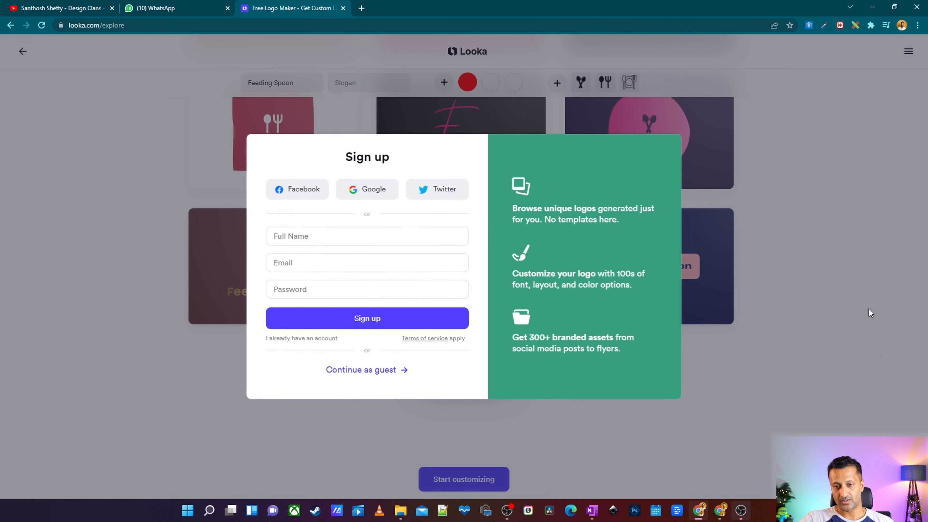
pyautogui.click(377, 376)
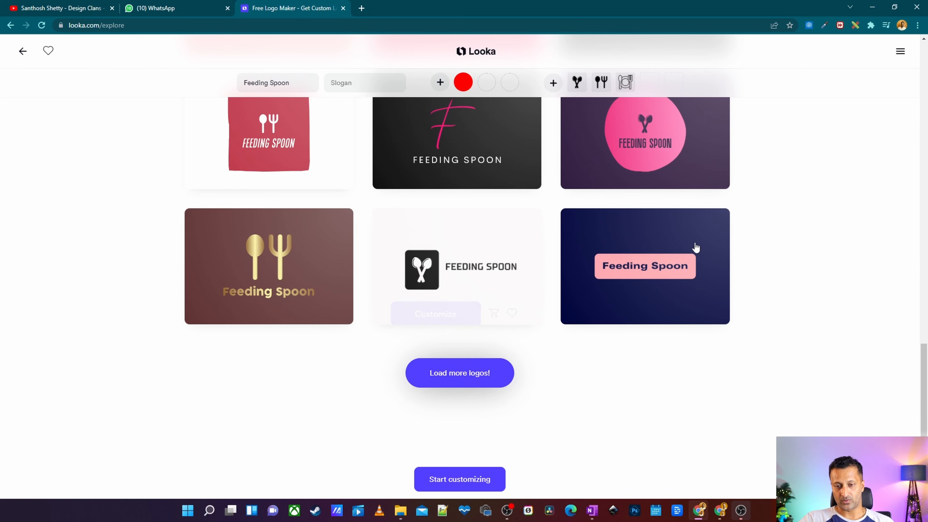
# Load more logos and switch the design filter to the Friendly style.
pyautogui.click(431, 378)
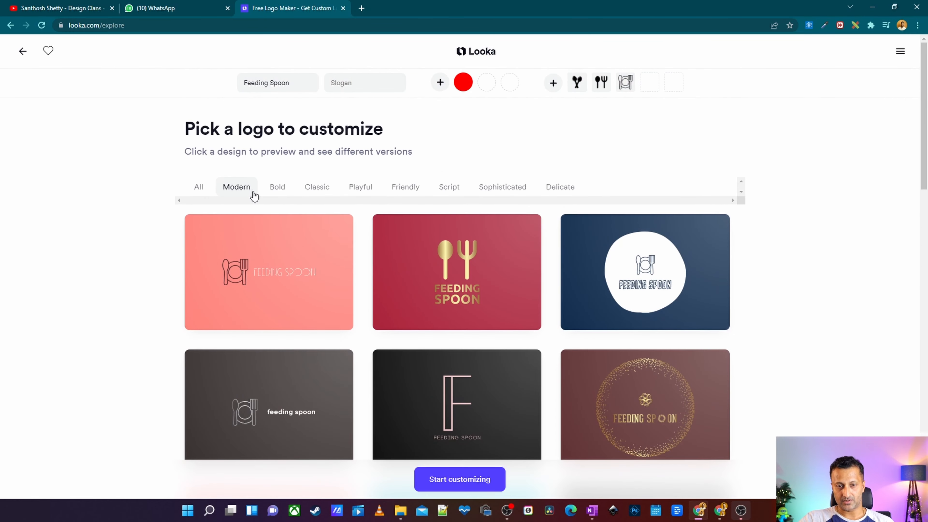
pyautogui.click(421, 191)
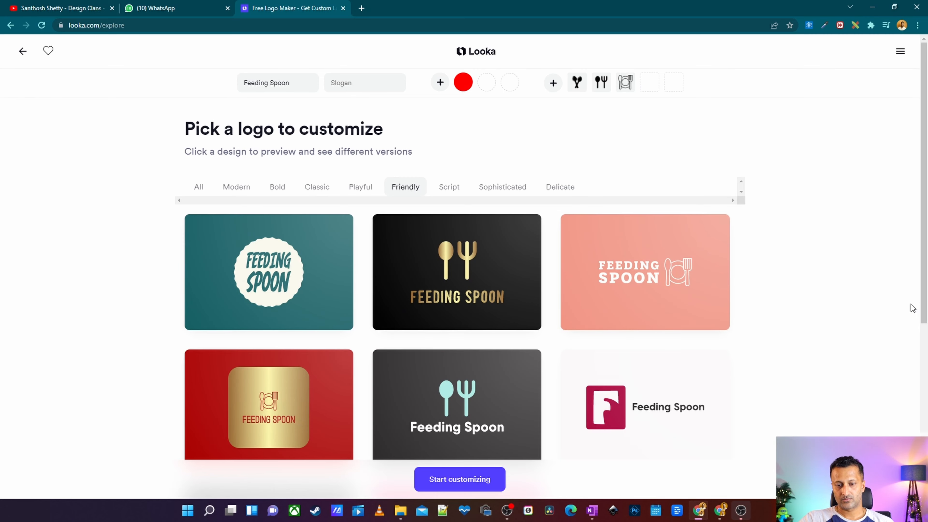
# Customize the salmon Feeding Spoon design with the plate-and-cutlery icon in the editor.
pyautogui.scroll(-5, 912, 308)
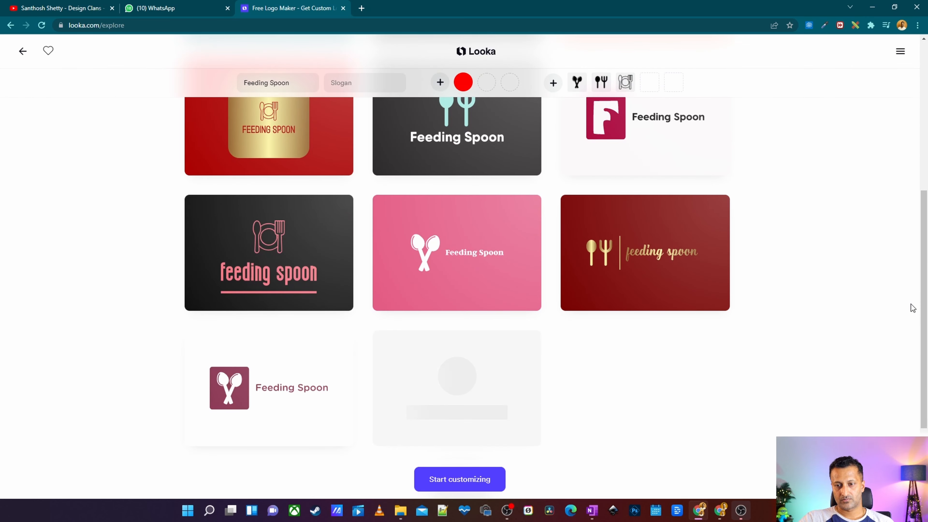
pyautogui.scroll(5, 912, 308)
pyautogui.moveTo(669, 259)
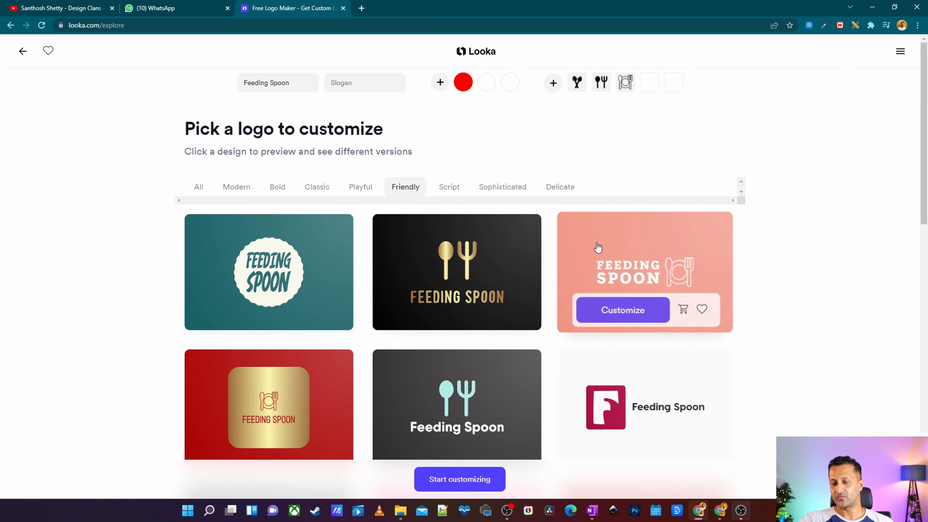
pyautogui.click(632, 317)
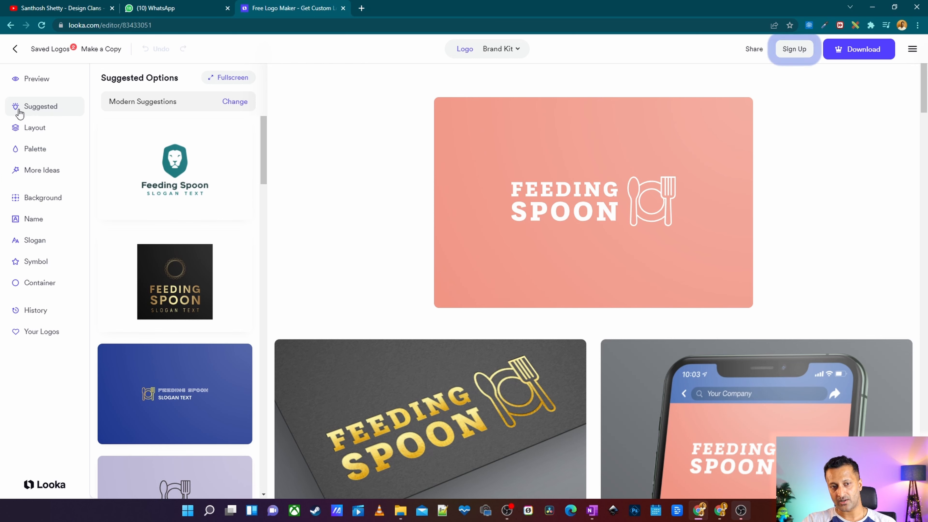
# Browse the suggested logo variations in the editor's options list.
pyautogui.scroll(-8, 196, 252)
pyautogui.scroll(-8, 197, 252)
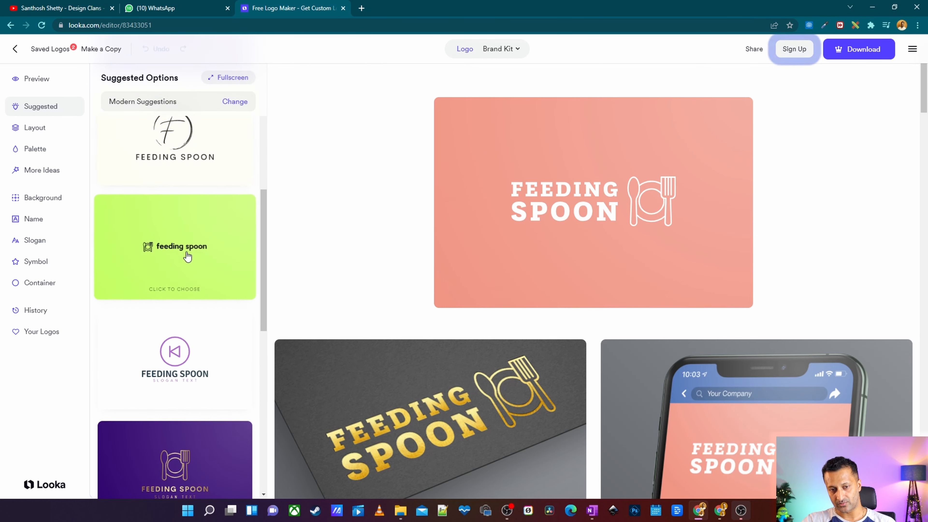
pyautogui.scroll(4, 171, 304)
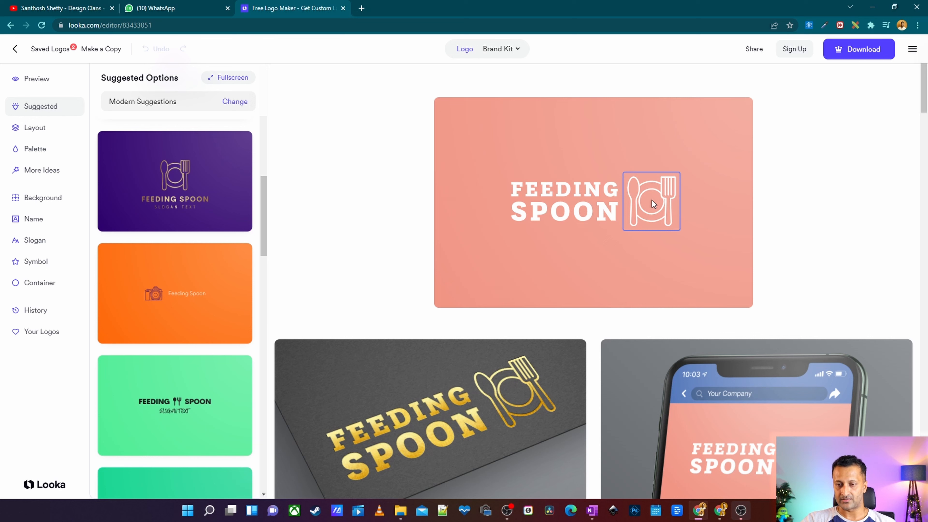
# Review the logo's mockups, brand essentials, colour palette and marketing previews.
pyautogui.scroll(-5, 677, 140)
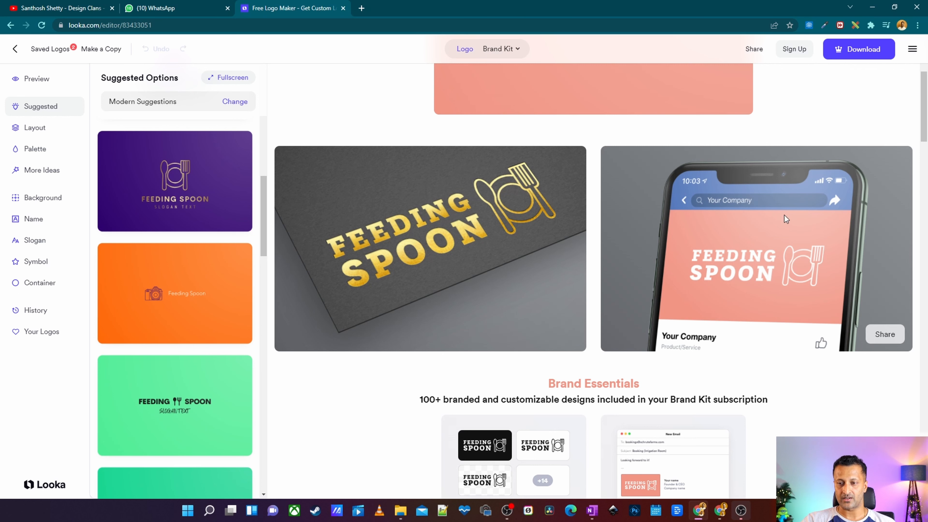
pyautogui.scroll(-5, 636, 186)
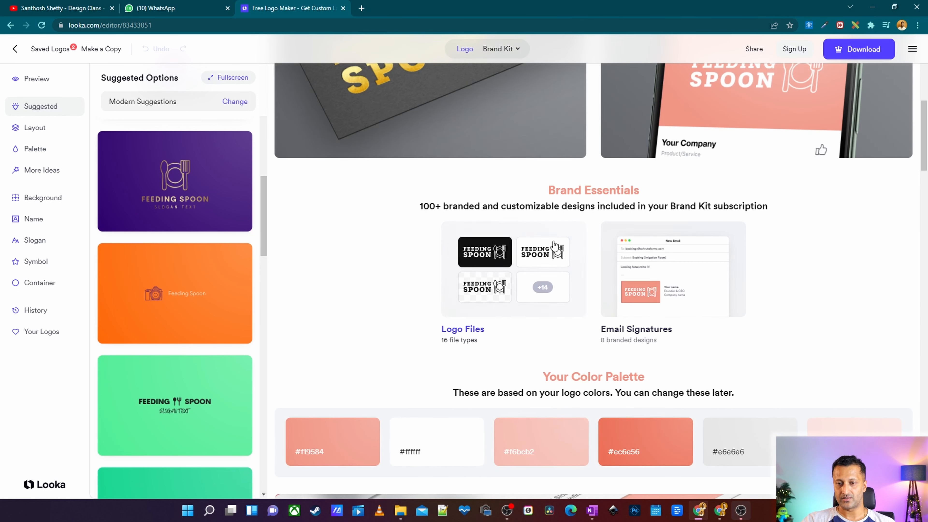
pyautogui.scroll(-3, 686, 281)
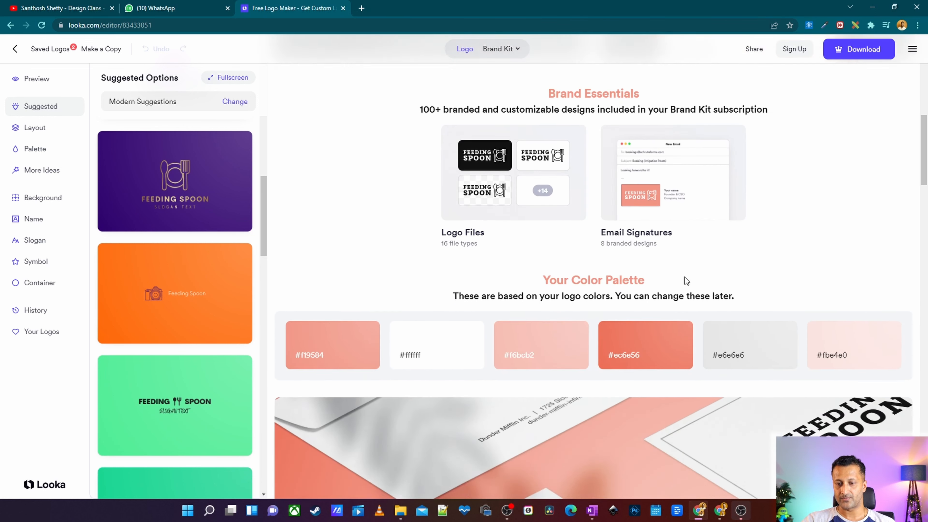
pyautogui.moveTo(537, 277); pyautogui.dragTo(653, 283)
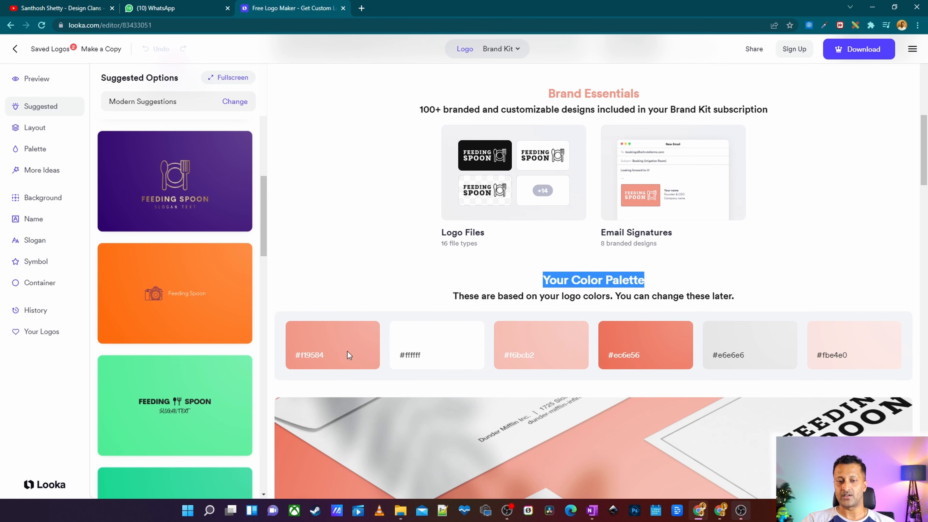
pyautogui.scroll(-1, 882, 229)
pyautogui.scroll(-7, 408, 265)
pyautogui.scroll(6, 434, 306)
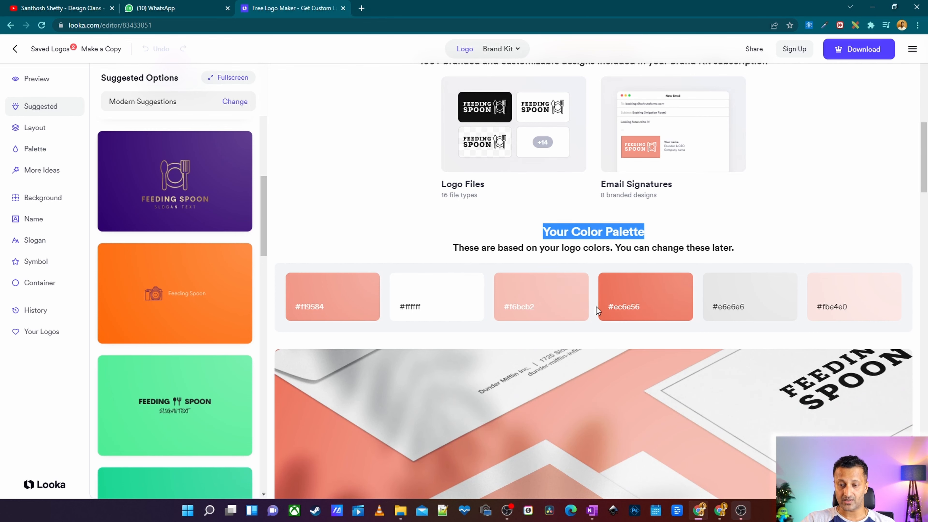
pyautogui.scroll(8, 828, 236)
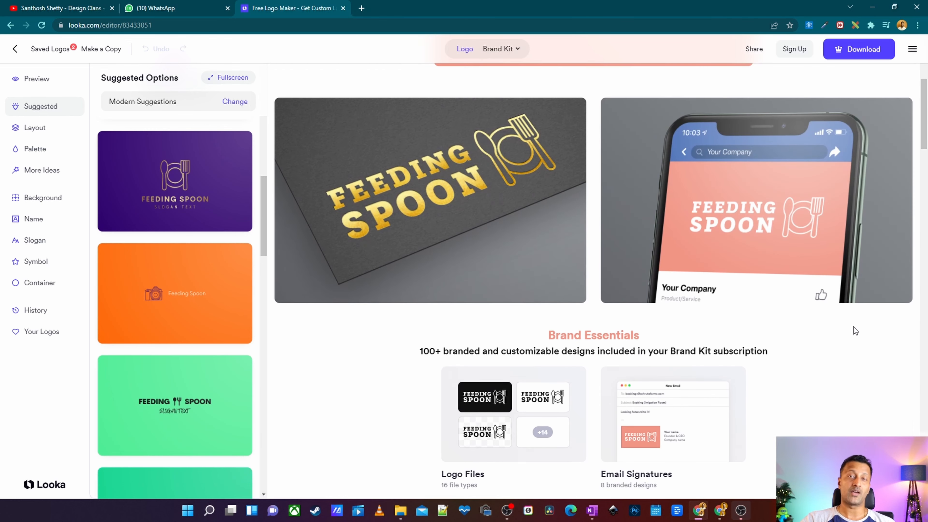
pyautogui.scroll(6, 853, 345)
pyautogui.scroll(-14, 817, 214)
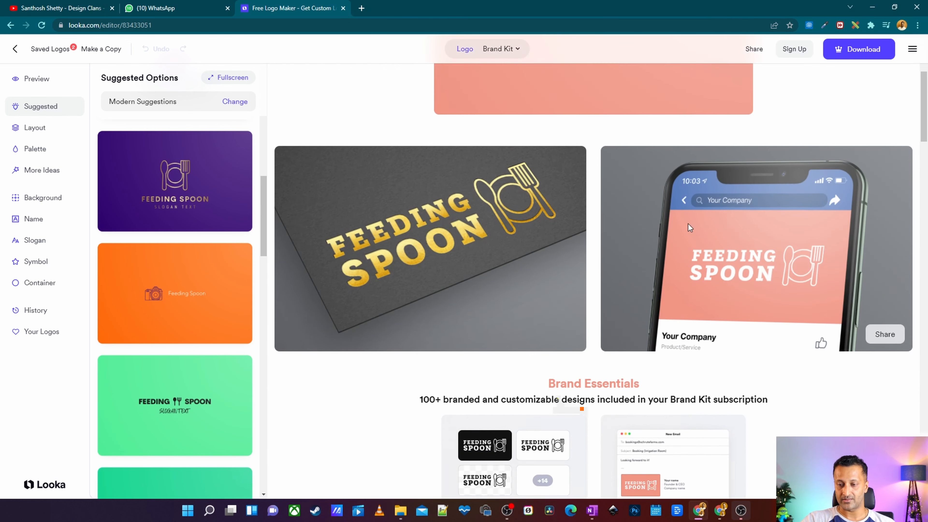
pyautogui.scroll(-20, 896, 288)
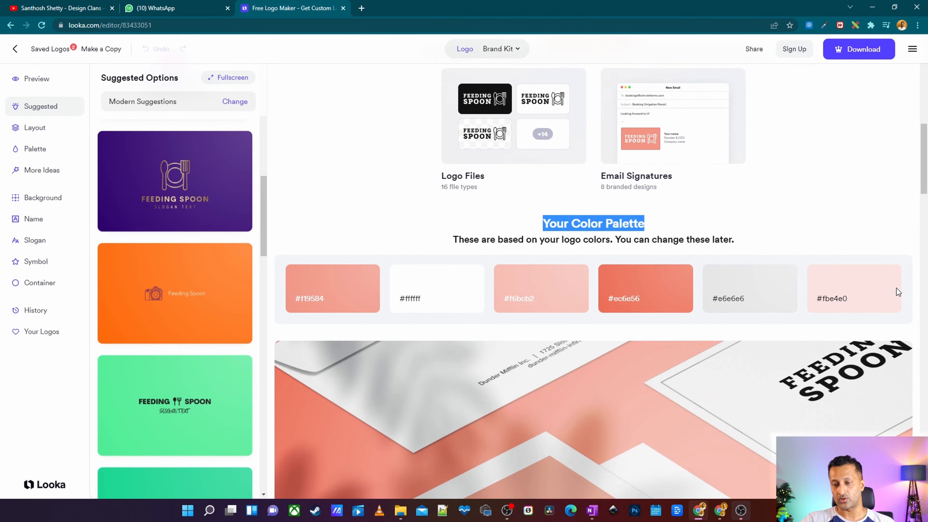
pyautogui.scroll(8, 782, 266)
pyautogui.scroll(-8, 783, 267)
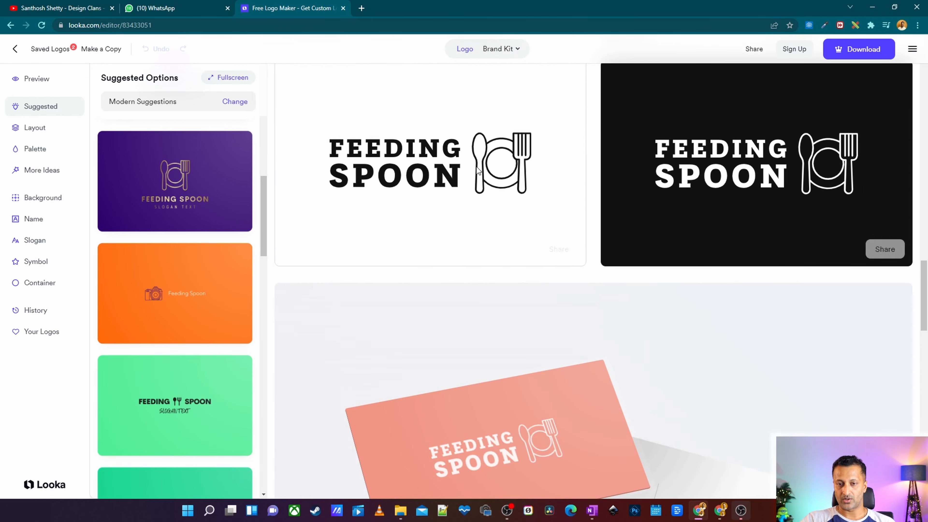
pyautogui.scroll(3, 425, 224)
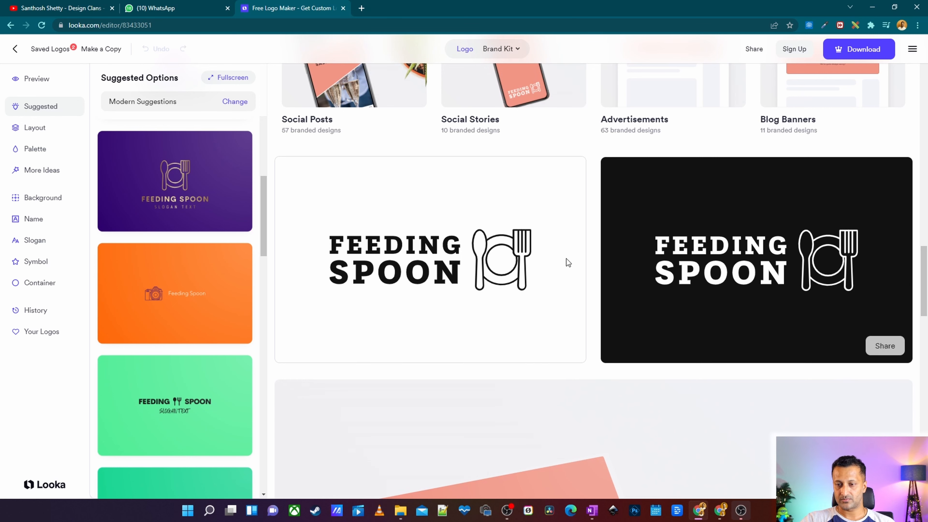
pyautogui.scroll(2, 851, 233)
pyautogui.scroll(-6, 851, 234)
pyautogui.scroll(-2, 852, 234)
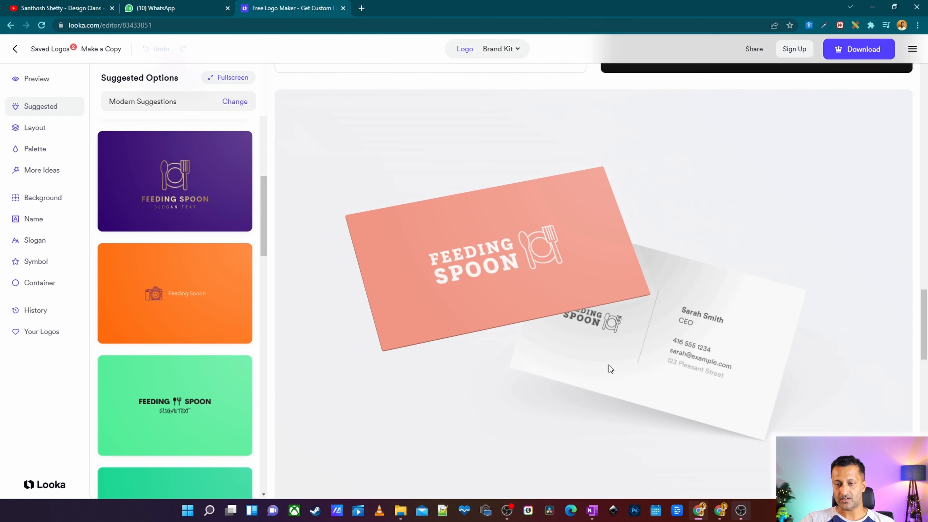
pyautogui.scroll(-8, 739, 288)
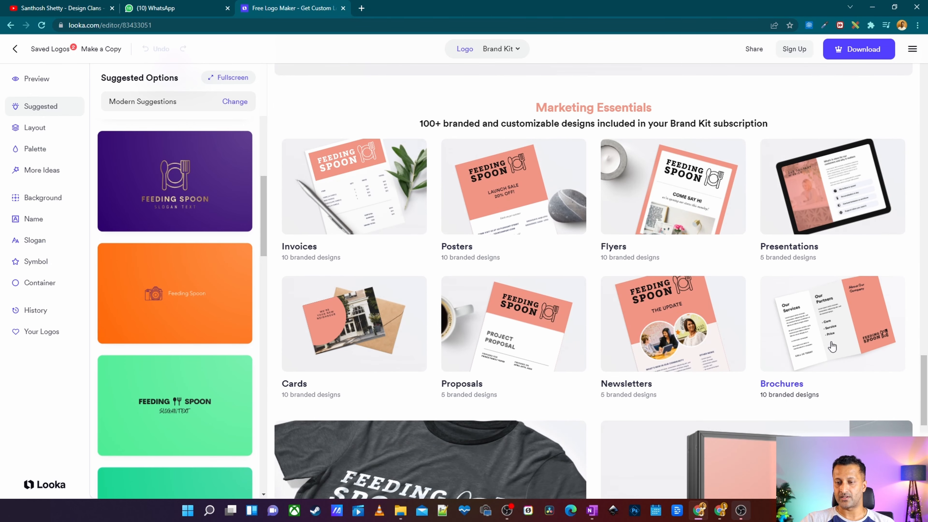
pyautogui.scroll(-6, 475, 292)
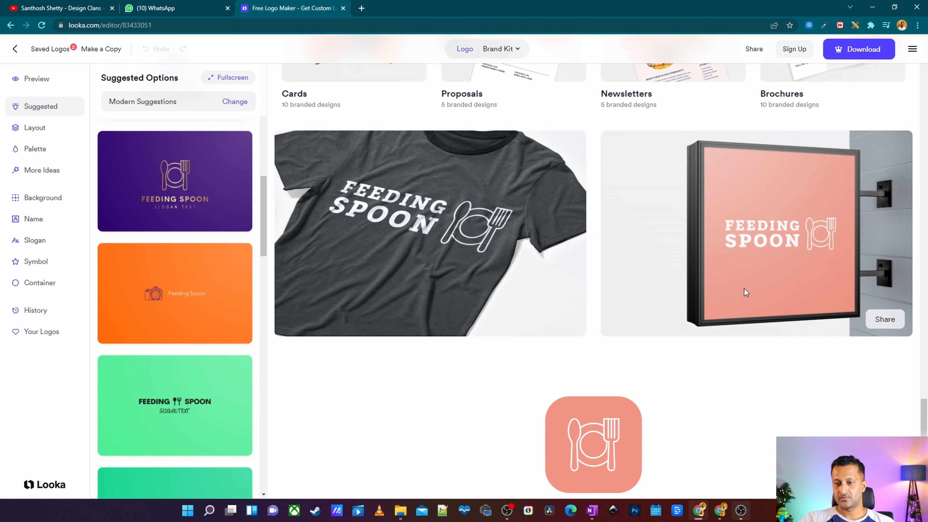
pyautogui.scroll(-3, 798, 203)
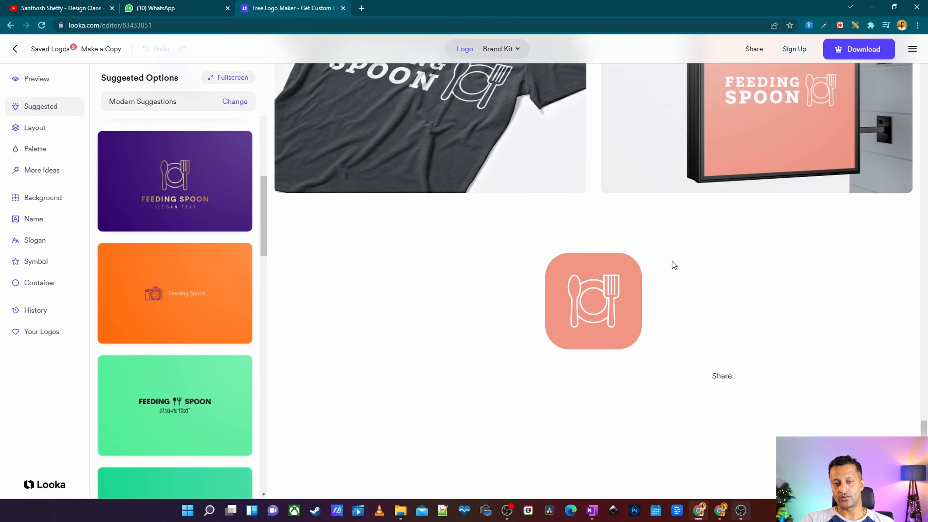
# Change the logo layout to the plate-and-cutlery symbol stacked above the name.
pyautogui.scroll(-15, 778, 280)
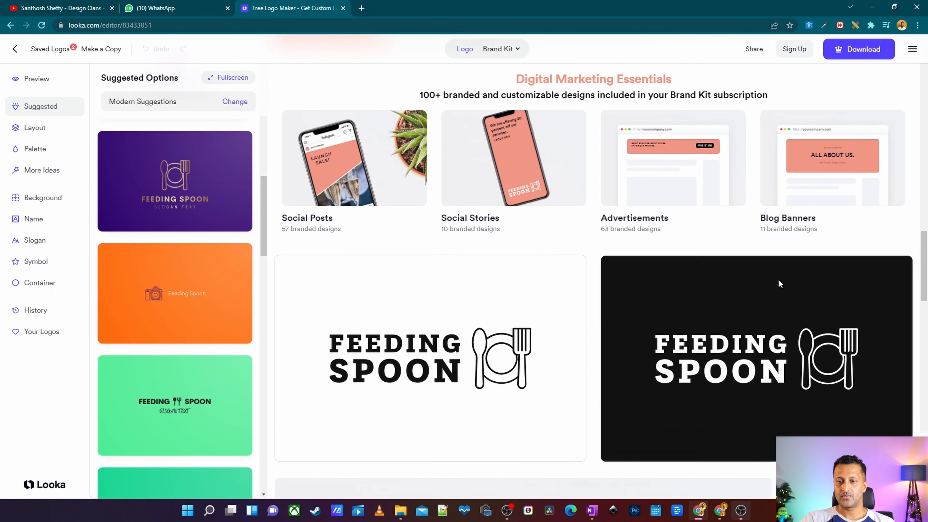
pyautogui.scroll(15, 778, 280)
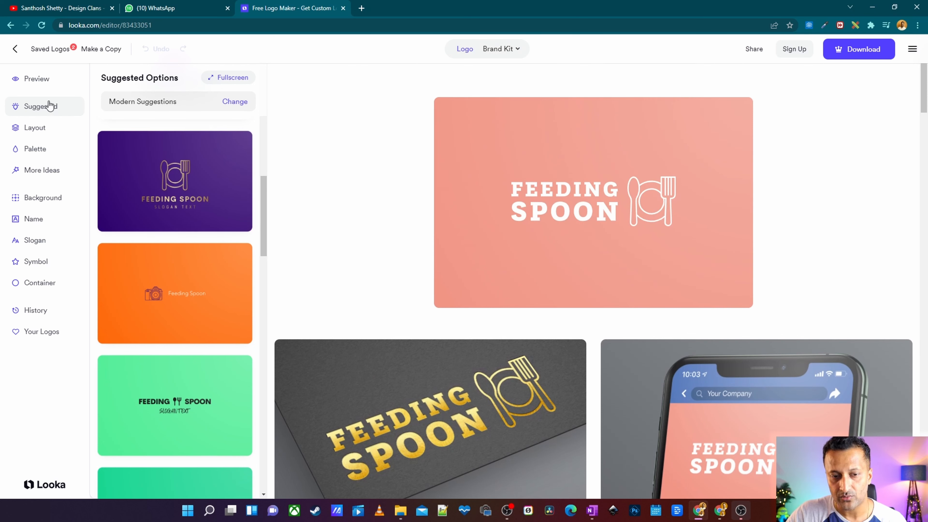
pyautogui.click(39, 131)
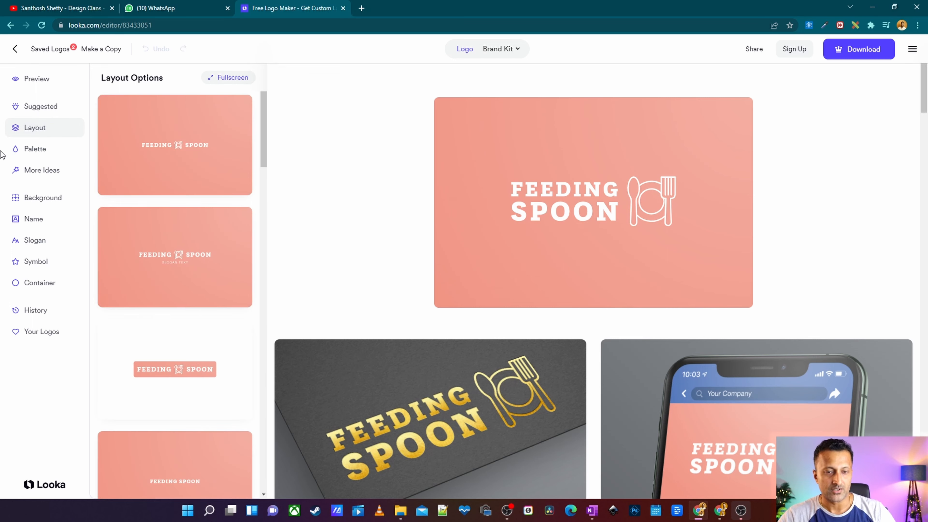
pyautogui.scroll(-5, 175, 219)
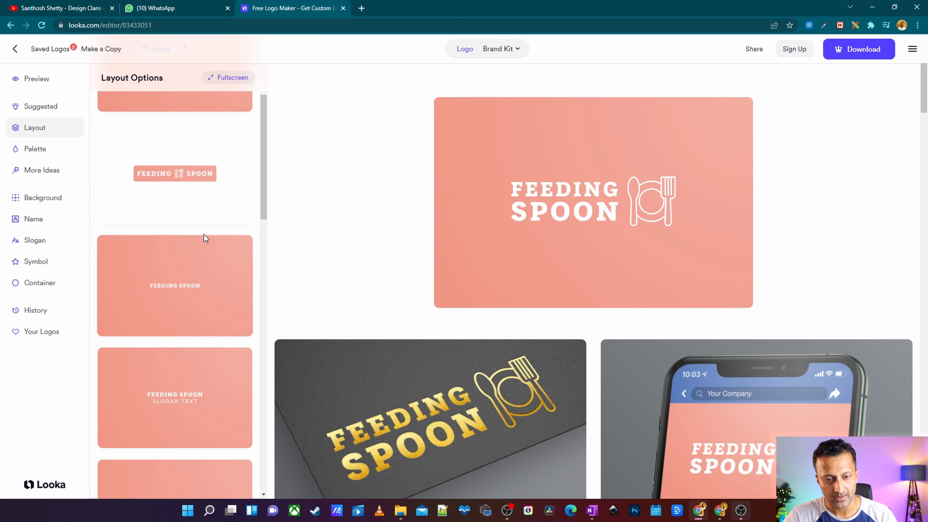
pyautogui.scroll(-4, 220, 249)
pyautogui.scroll(-5, 183, 274)
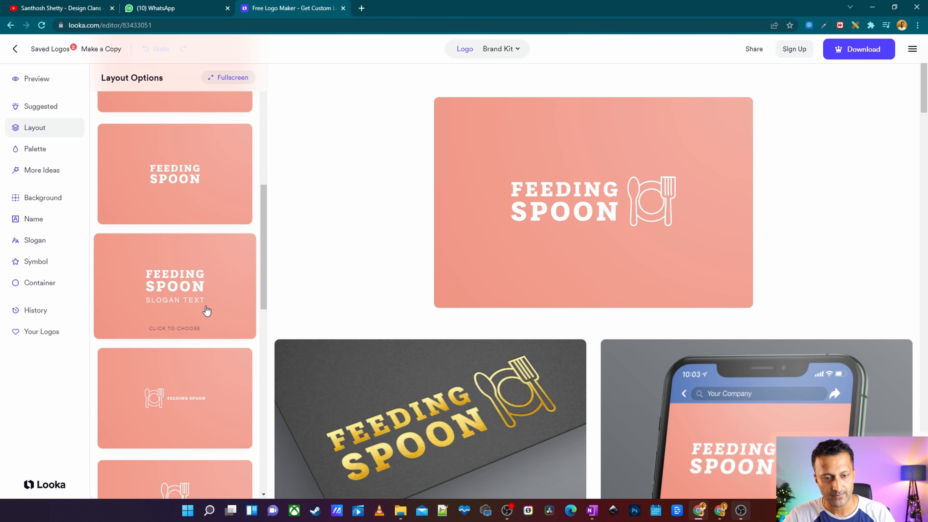
pyautogui.scroll(-3, 168, 355)
pyautogui.scroll(-5, 189, 292)
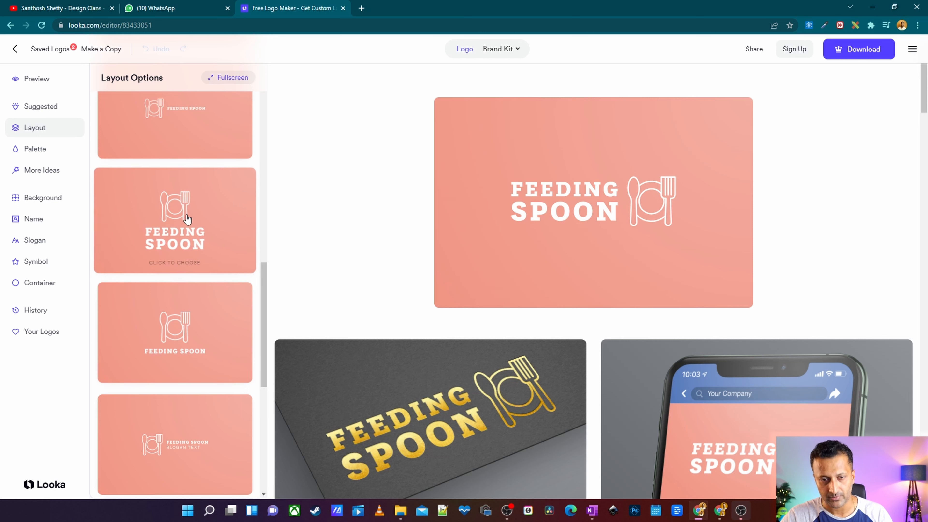
pyautogui.click(177, 219)
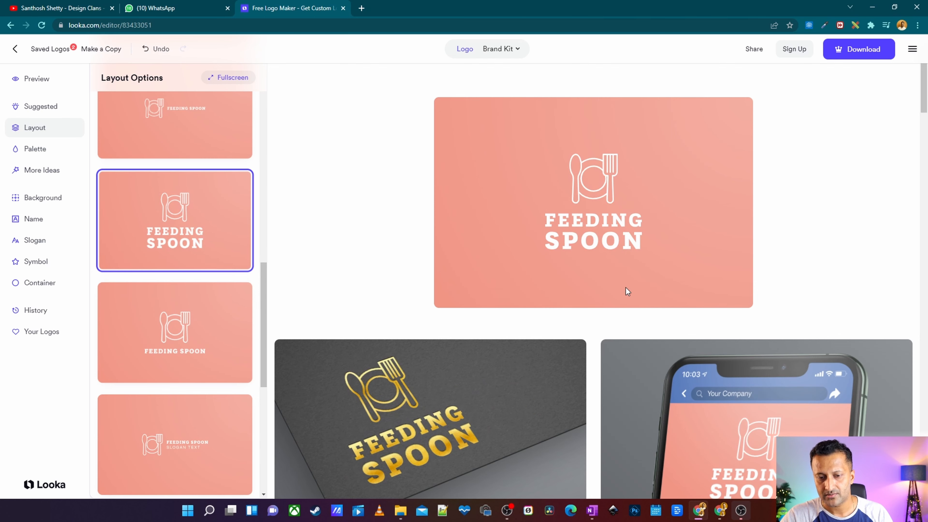
# Apply the dark grey palette with an orange symbol and white name lettering.
pyautogui.scroll(-5, 626, 292)
pyautogui.scroll(3, 556, 329)
pyautogui.scroll(-5, 168, 248)
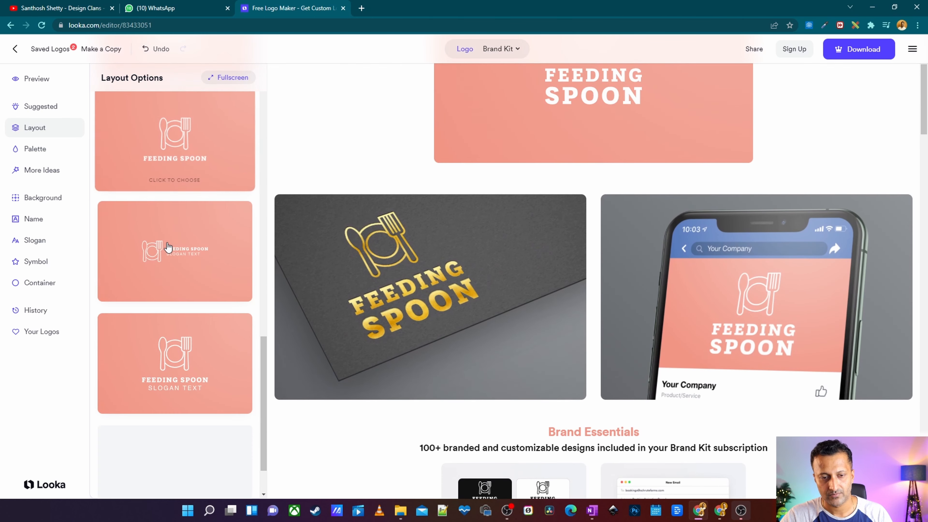
pyautogui.scroll(-5, 186, 193)
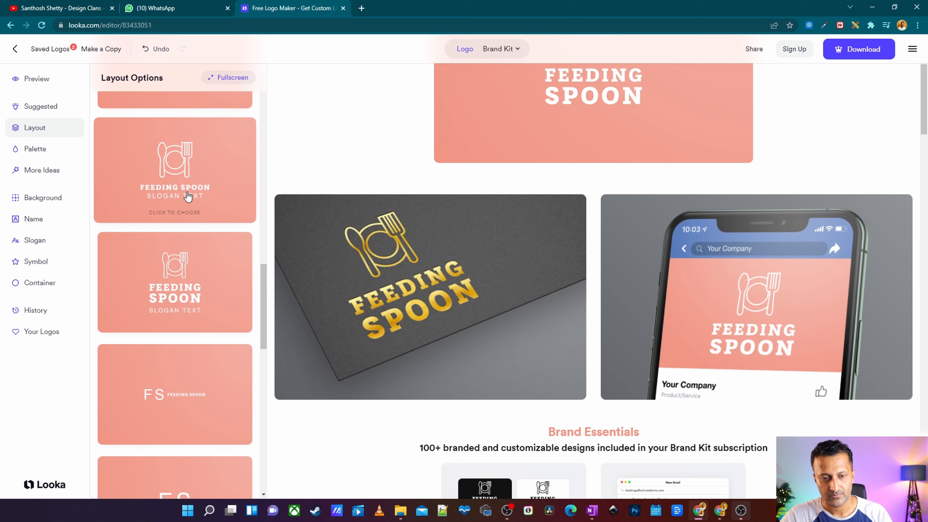
pyautogui.scroll(10, 188, 196)
pyautogui.scroll(4, 650, 165)
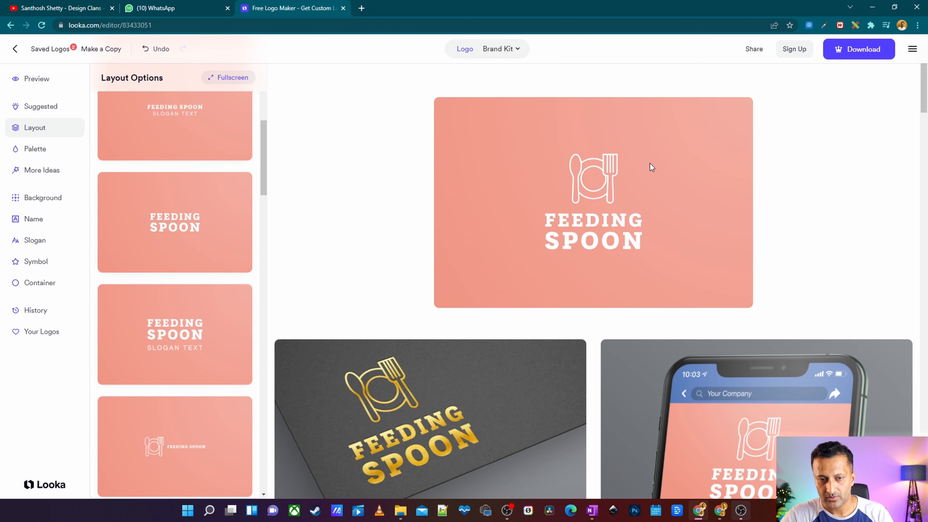
pyautogui.click(55, 147)
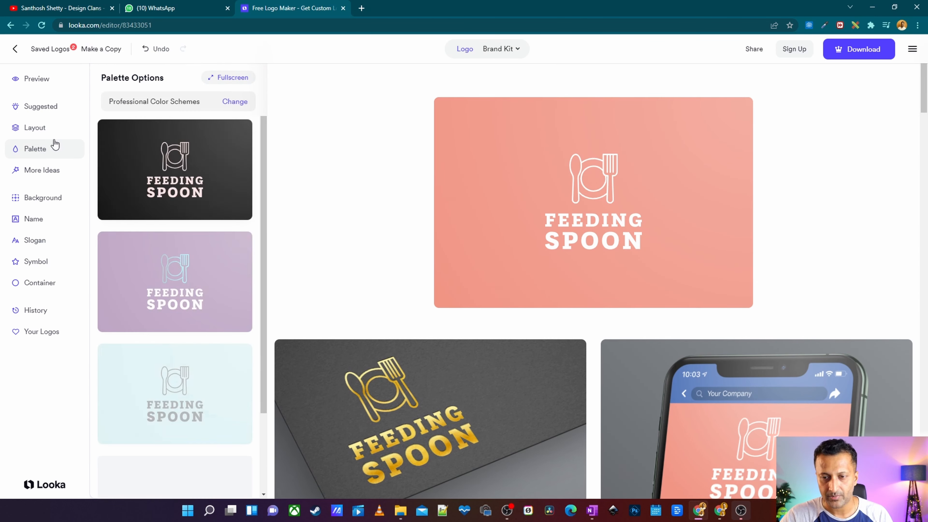
pyautogui.scroll(-7, 218, 173)
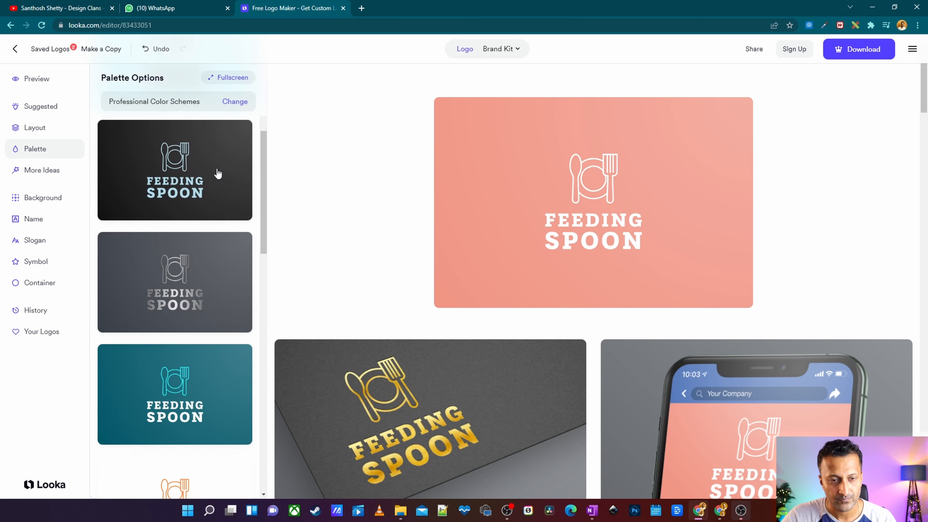
pyautogui.scroll(7, 218, 173)
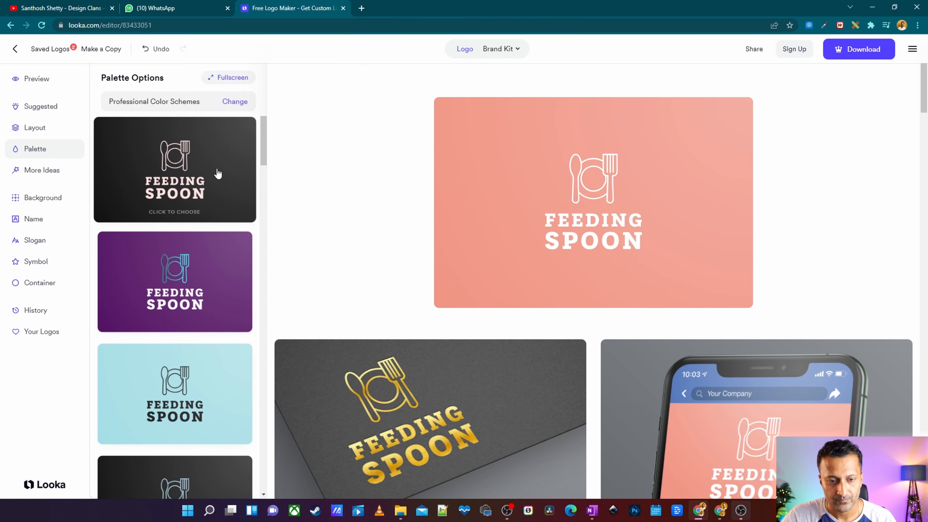
pyautogui.scroll(-10, 219, 173)
pyautogui.scroll(-2, 218, 173)
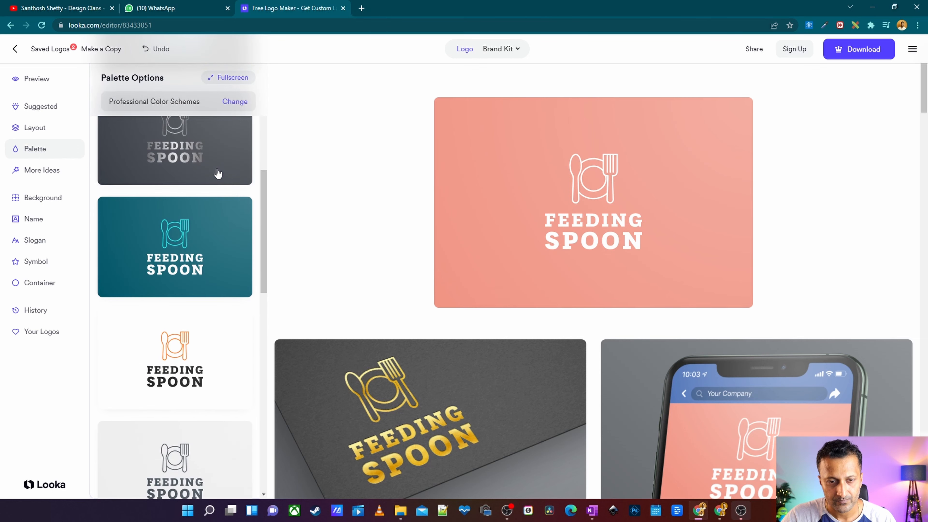
pyautogui.scroll(-5, 217, 173)
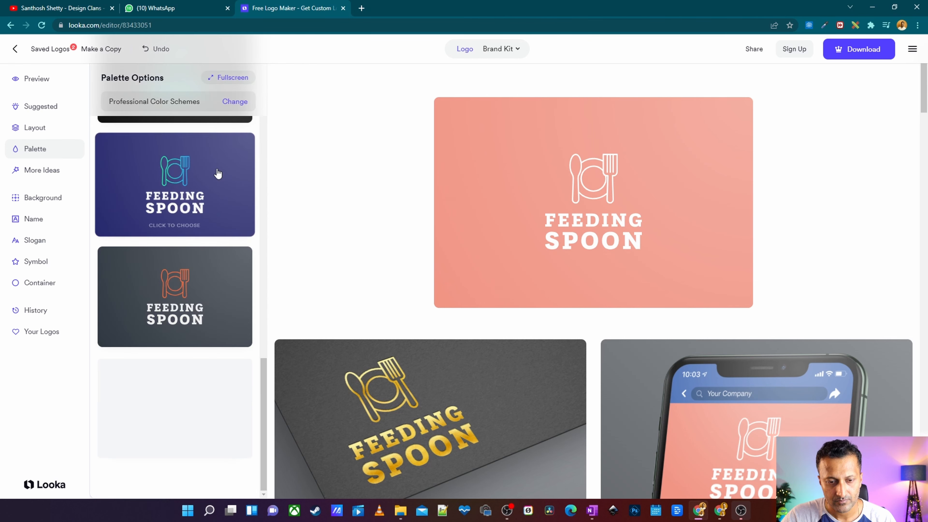
pyautogui.click(187, 294)
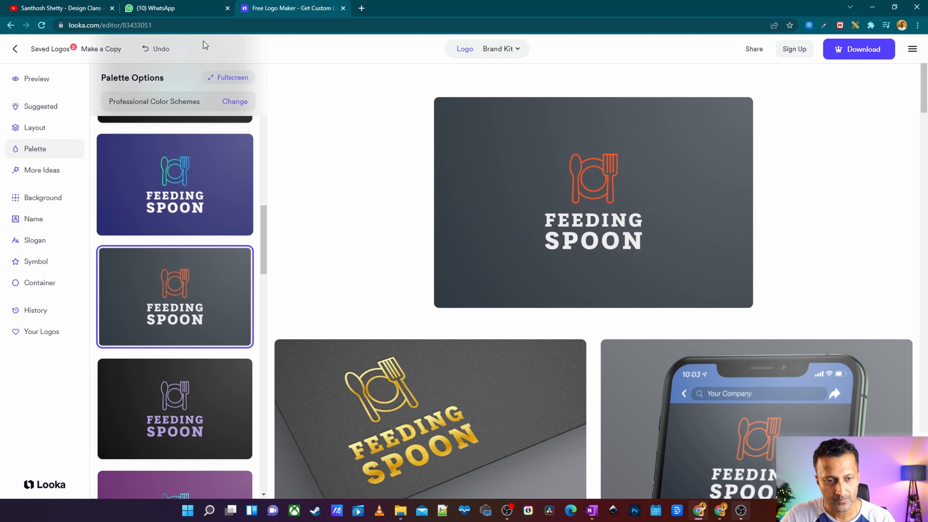
# Try a near-white background colour from the background colour picker, then undo that change.
pyautogui.click(584, 173)
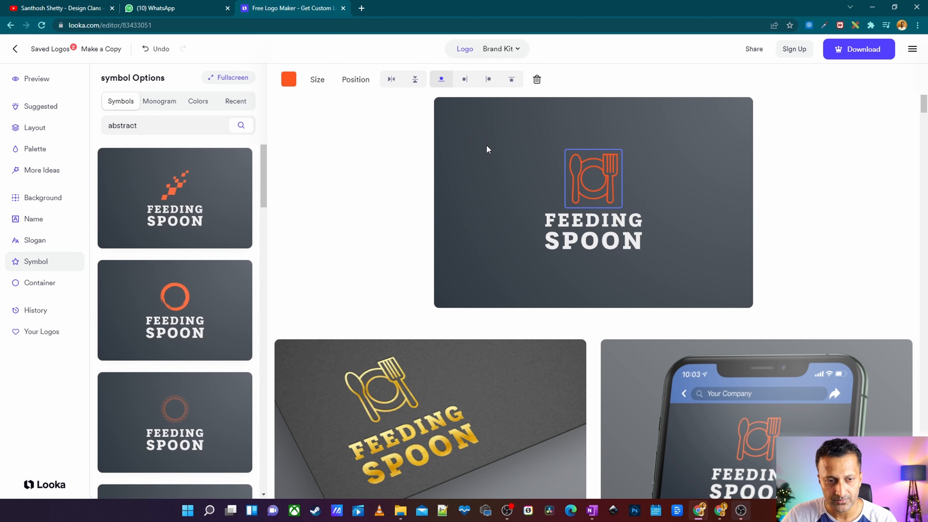
pyautogui.click(41, 199)
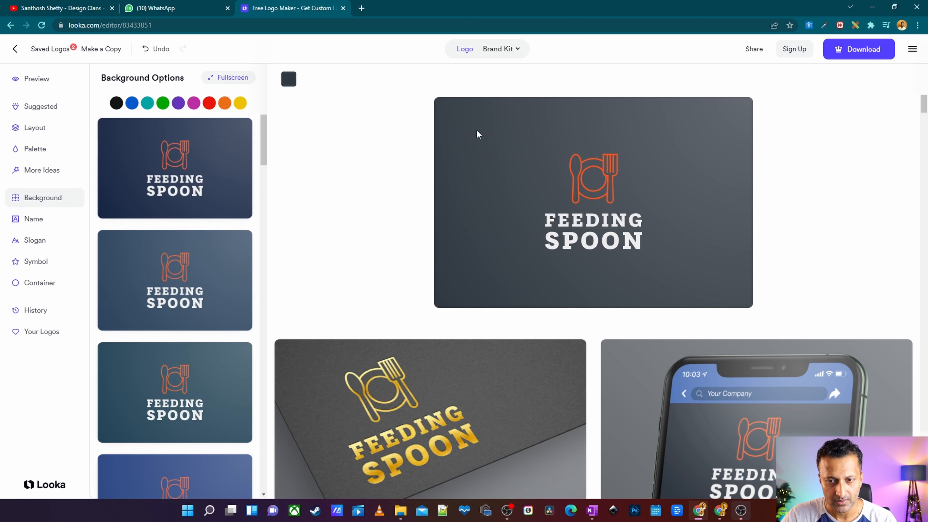
pyautogui.click(289, 79)
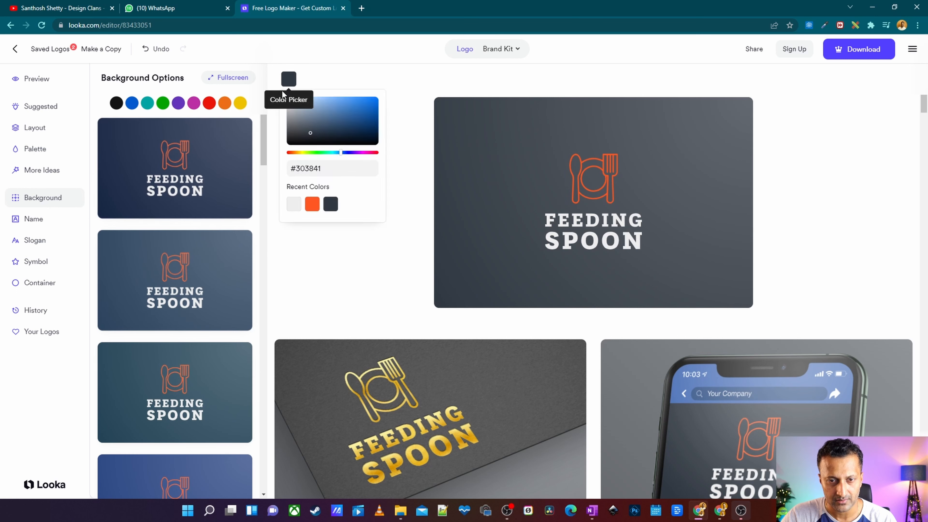
pyautogui.click(305, 112)
pyautogui.click(302, 122)
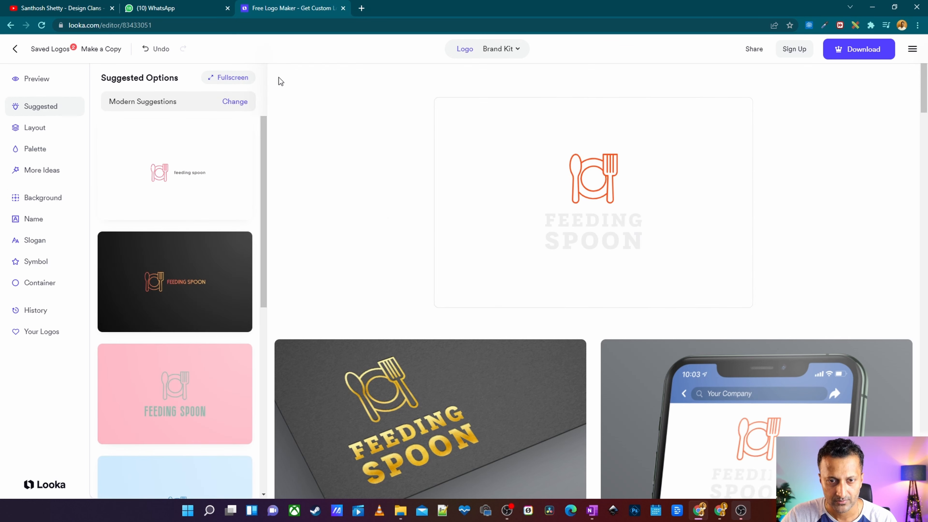
pyautogui.click(142, 49)
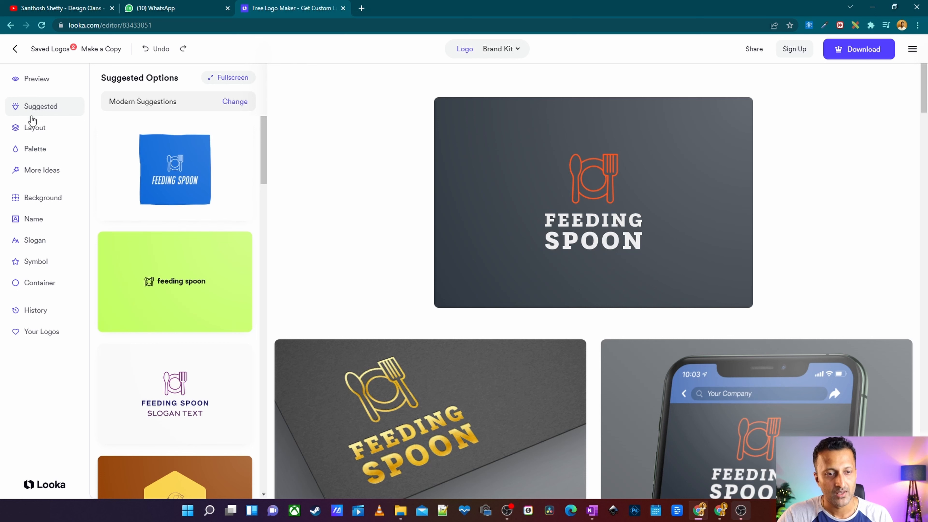
# Browse the alternative colour palette options for the logo.
pyautogui.click(16, 155)
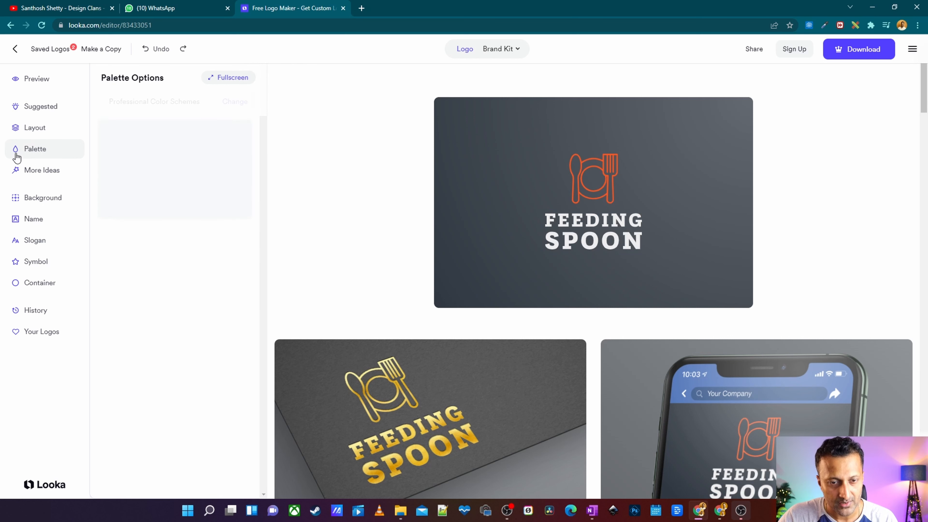
pyautogui.click(42, 171)
pyautogui.click(47, 147)
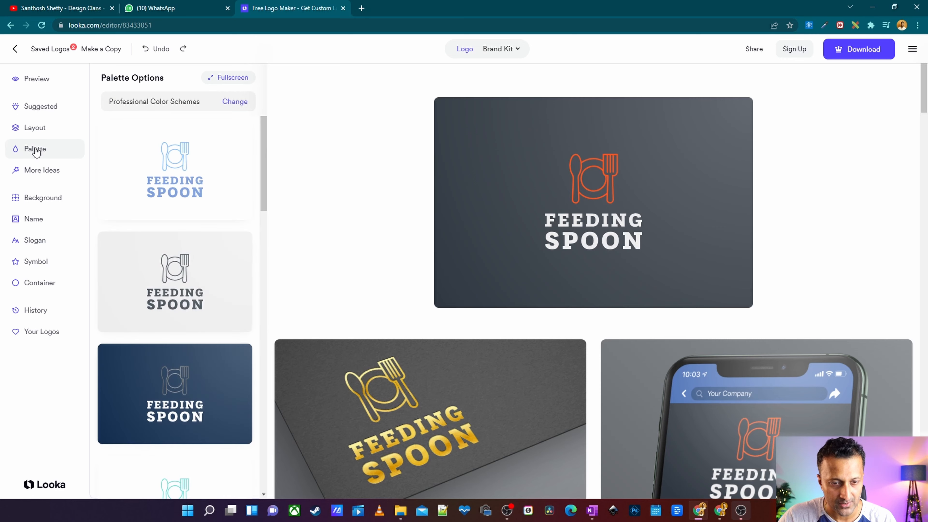
pyautogui.scroll(-5, 207, 242)
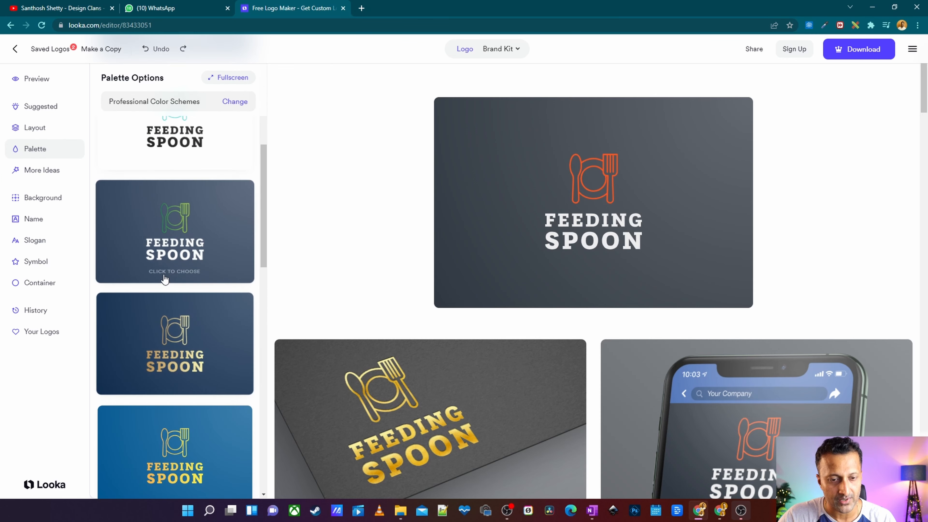
pyautogui.scroll(-8, 195, 383)
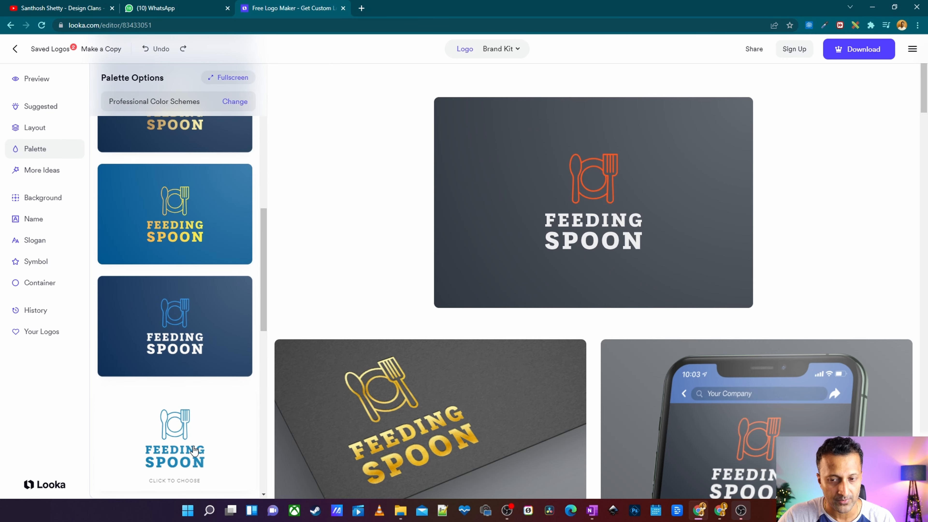
pyautogui.click(47, 174)
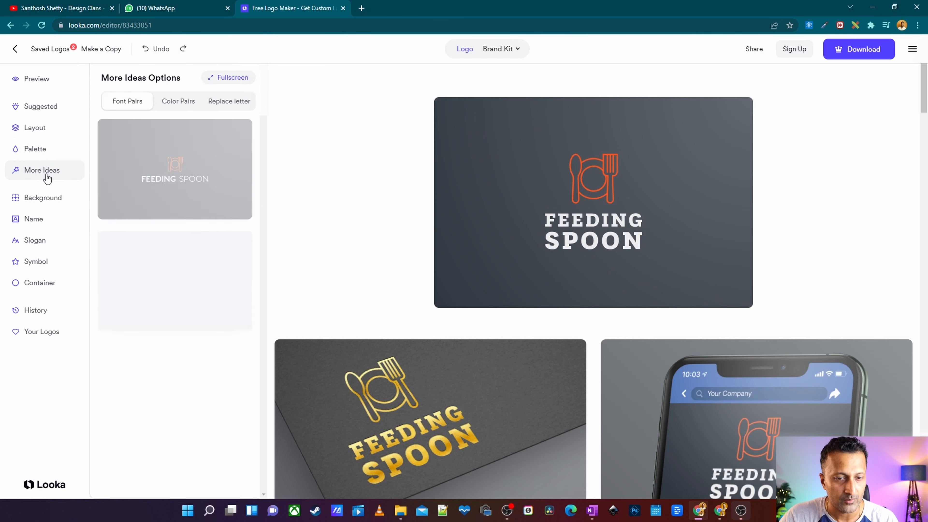
# Browse the font pair ideas for the name, then open the name's font options.
pyautogui.scroll(-1, 180, 164)
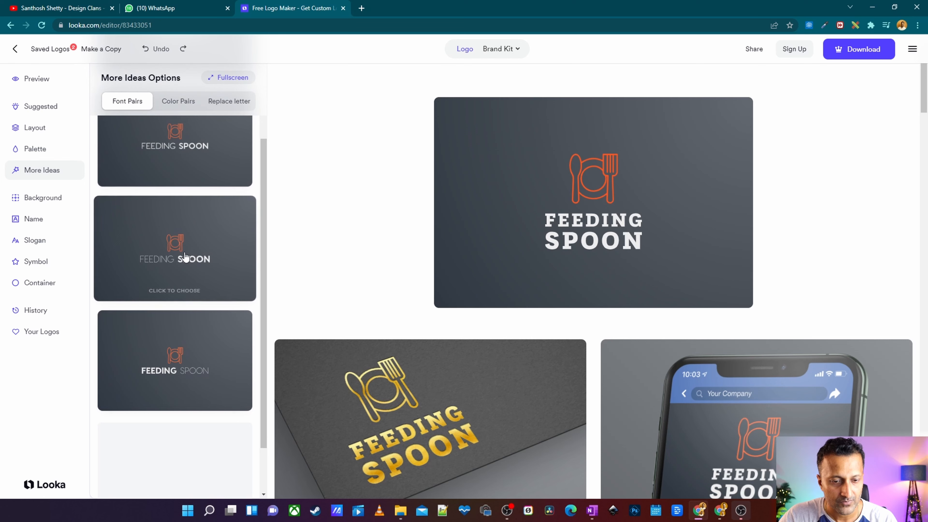
pyautogui.scroll(-2, 183, 311)
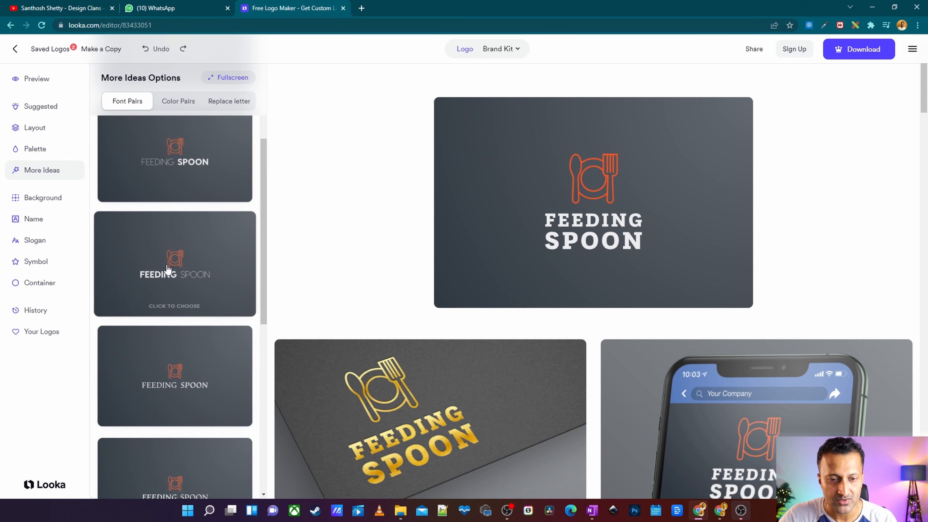
pyautogui.scroll(2, 184, 270)
pyautogui.scroll(1, 169, 170)
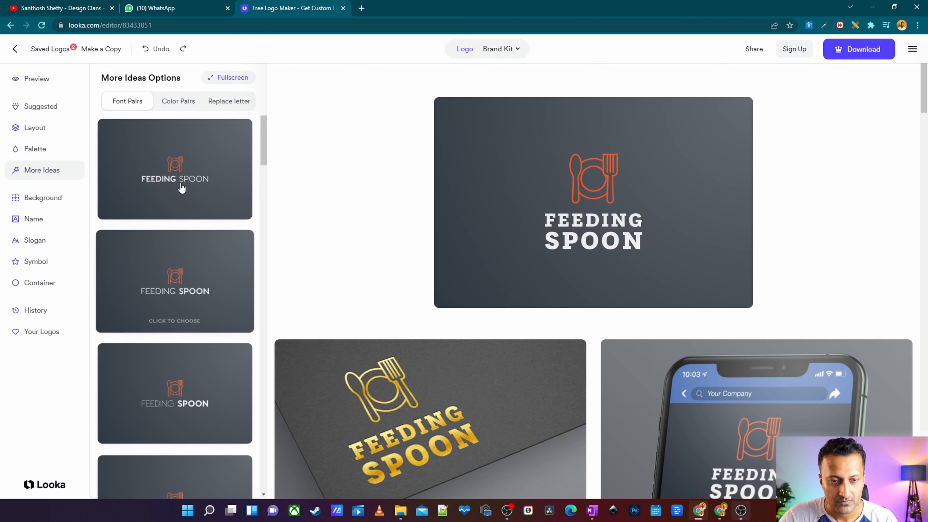
pyautogui.scroll(-2, 191, 214)
pyautogui.scroll(-3, 193, 256)
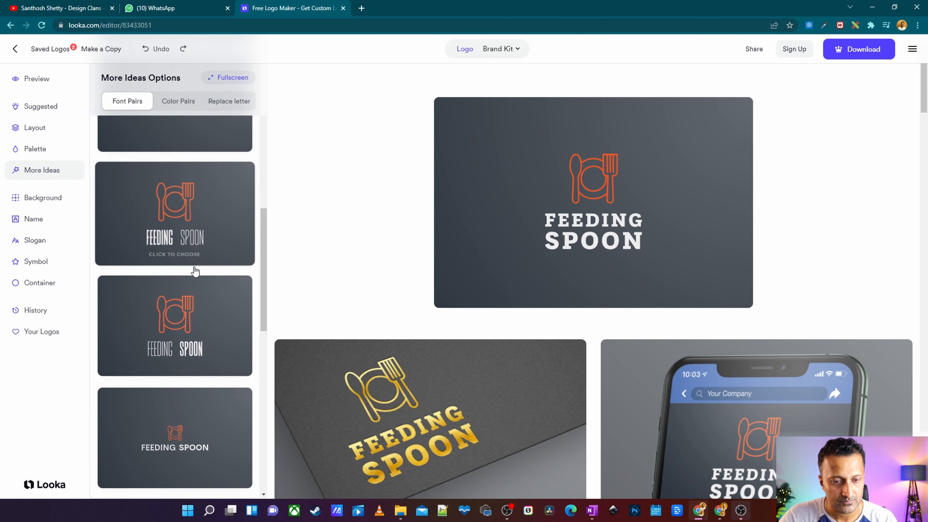
pyautogui.scroll(-3, 190, 249)
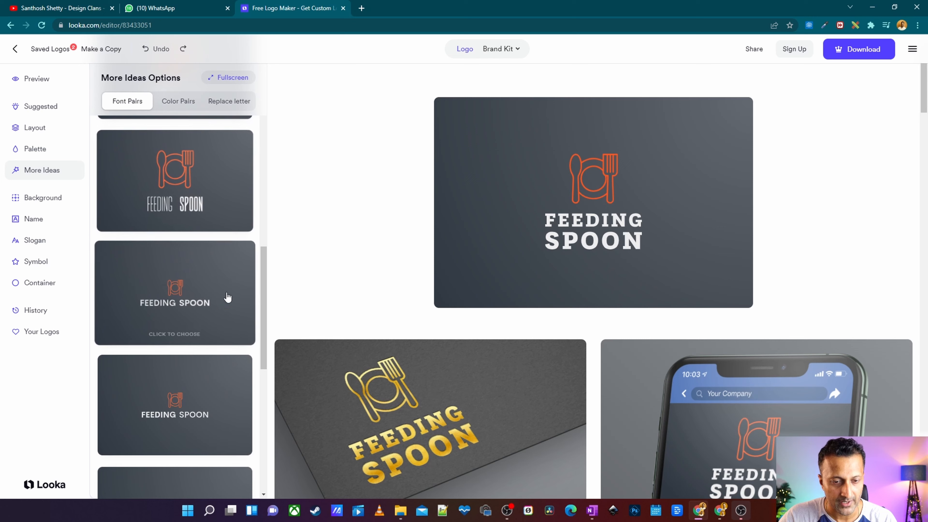
pyautogui.scroll(-3, 184, 295)
pyautogui.scroll(-3, 184, 310)
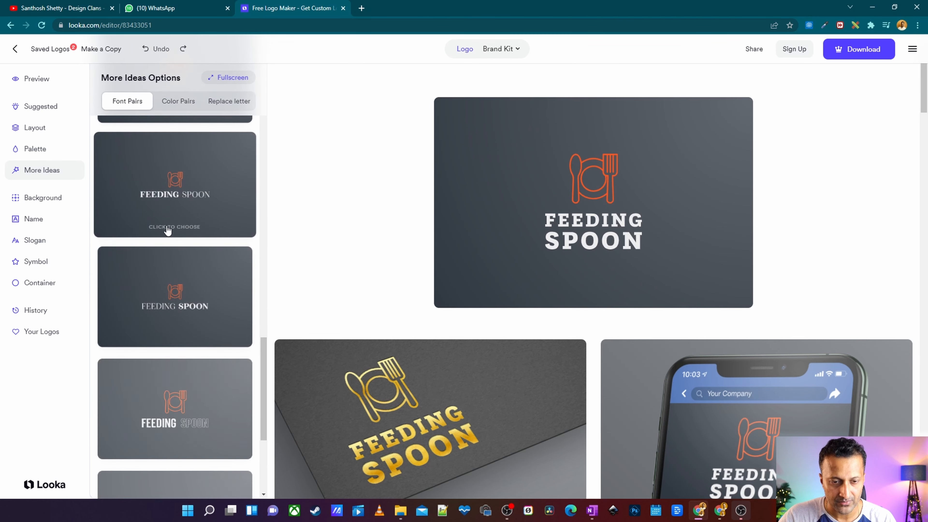
pyautogui.scroll(-5, 180, 244)
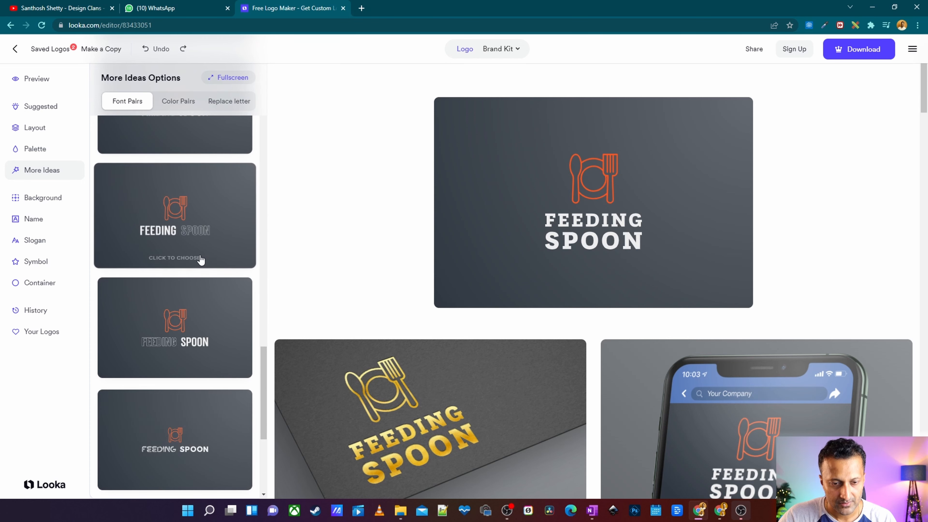
pyautogui.scroll(3, 199, 260)
pyautogui.scroll(-5, 197, 262)
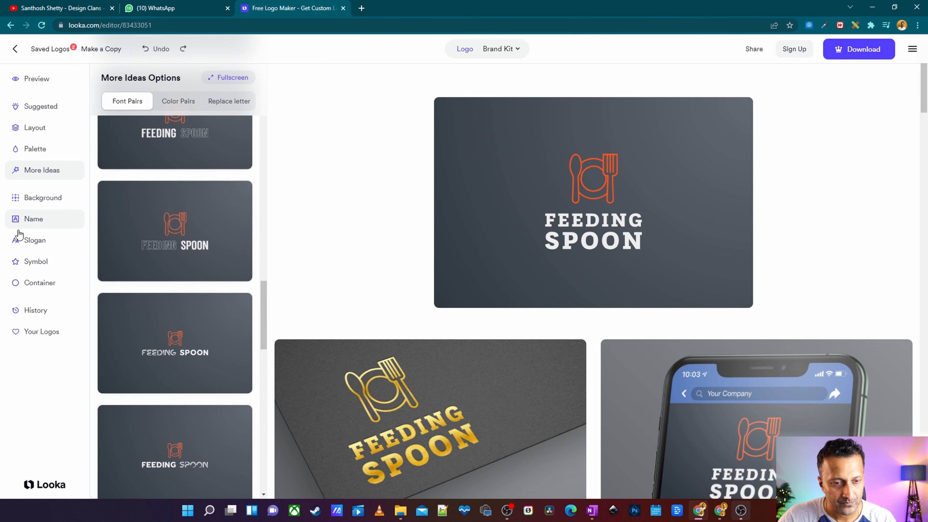
pyautogui.click(32, 239)
pyautogui.click(34, 221)
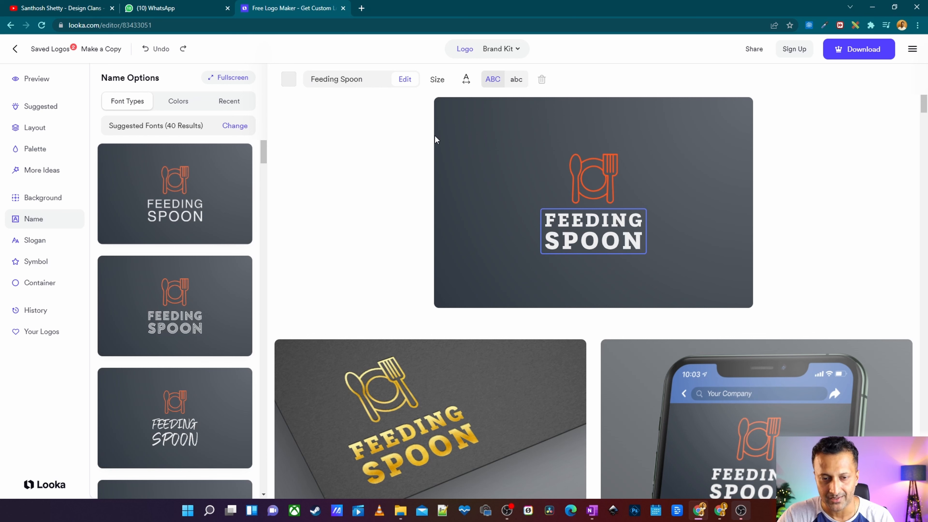
# Browse the slogan options and the abstract symbol alternatives for the logo.
pyautogui.click(37, 241)
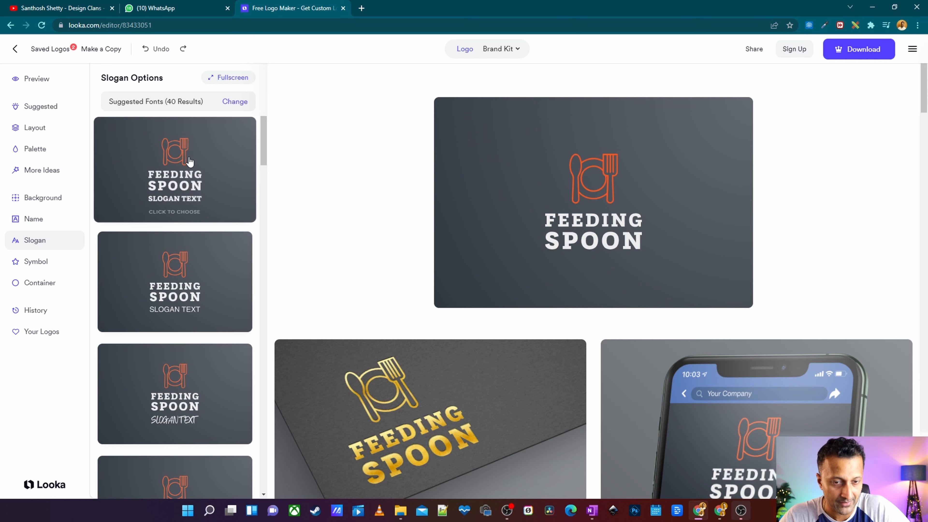
pyautogui.click(20, 262)
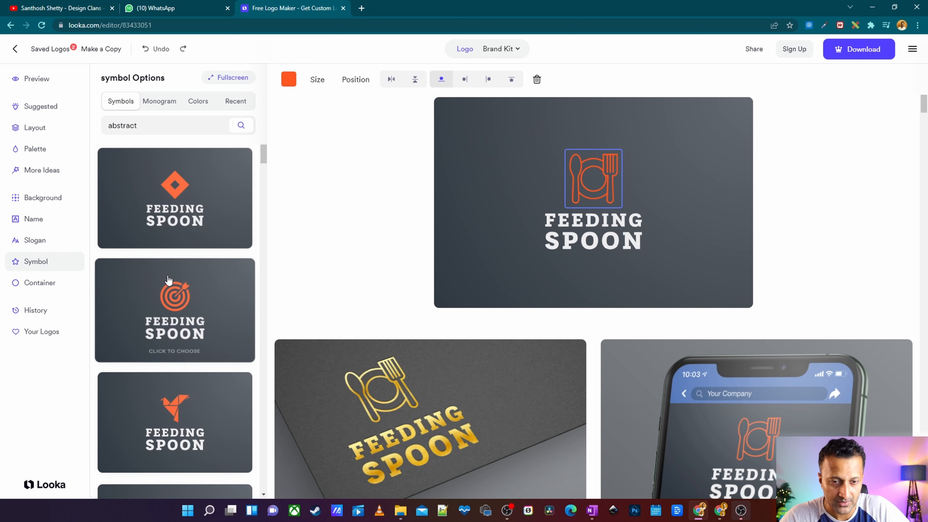
pyautogui.scroll(-10, 172, 263)
pyautogui.scroll(3, 163, 246)
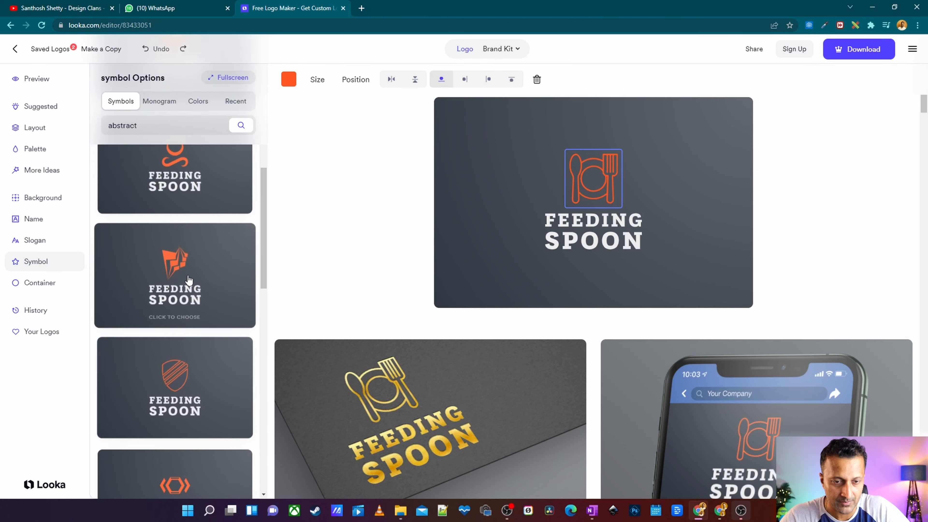
pyautogui.scroll(3, 149, 233)
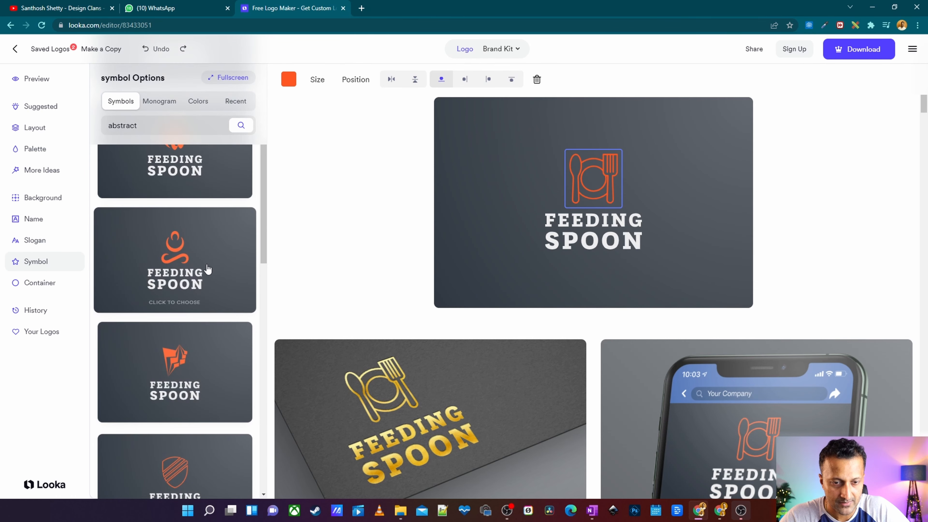
pyautogui.scroll(-7, 207, 270)
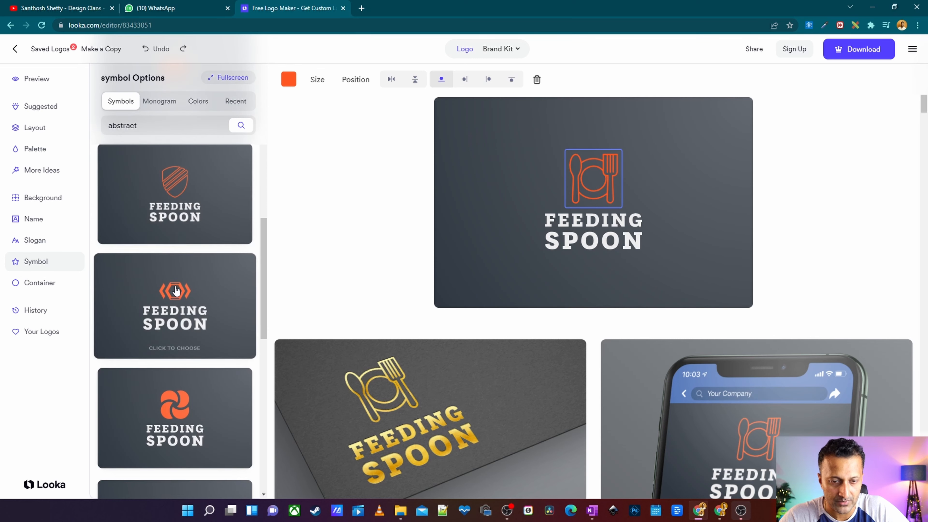
pyautogui.scroll(-10, 176, 291)
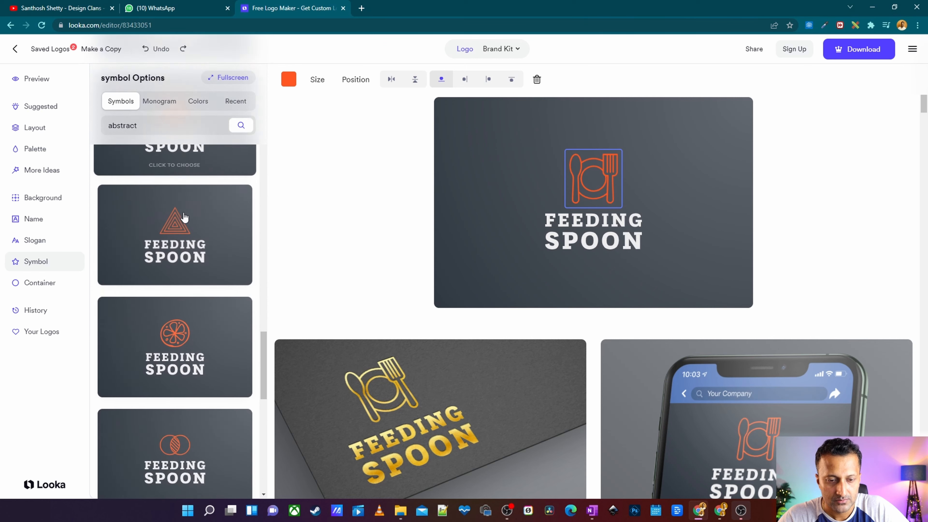
pyautogui.scroll(-5, 205, 294)
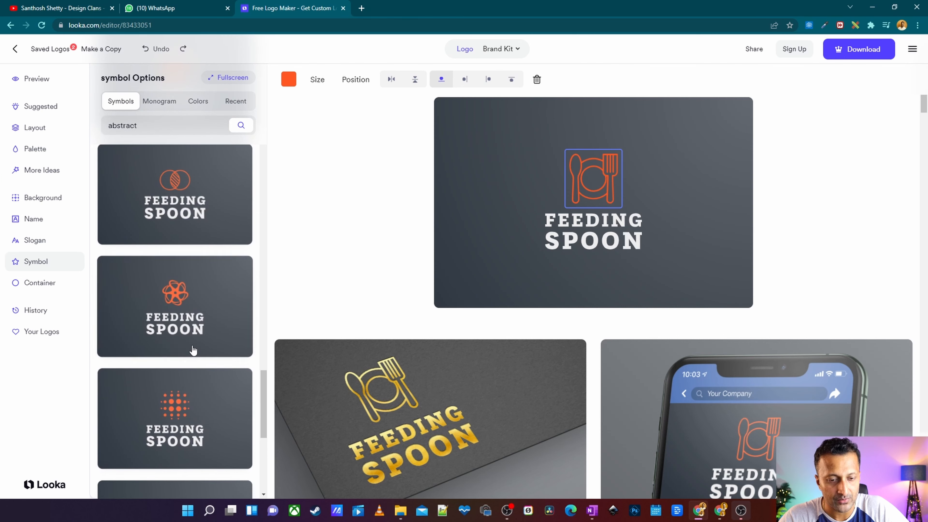
pyautogui.scroll(-4, 193, 350)
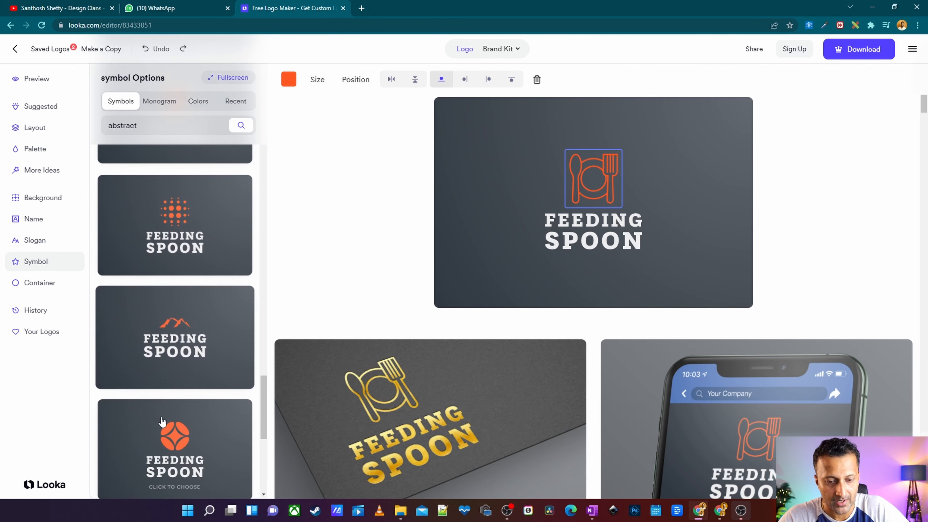
pyautogui.scroll(-6, 220, 328)
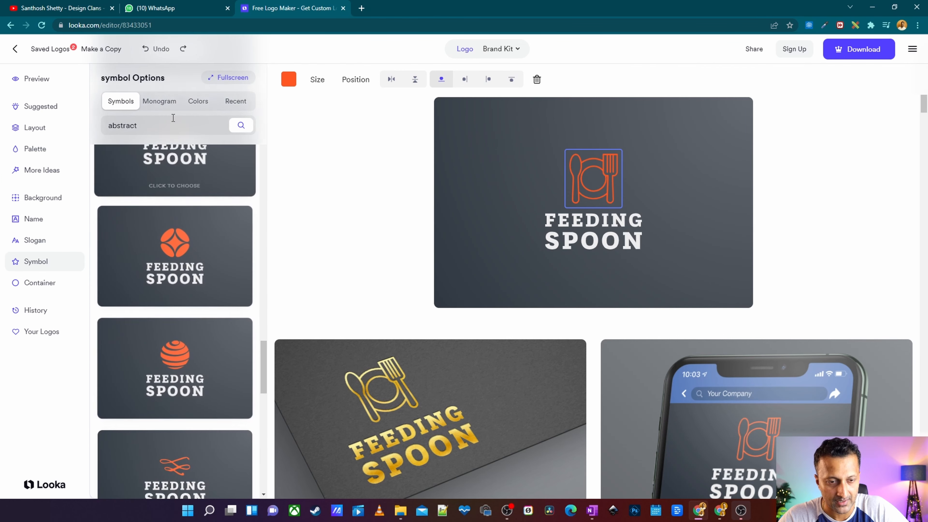
# Try a hexagon chevron container framing the logo.
pyautogui.click(34, 284)
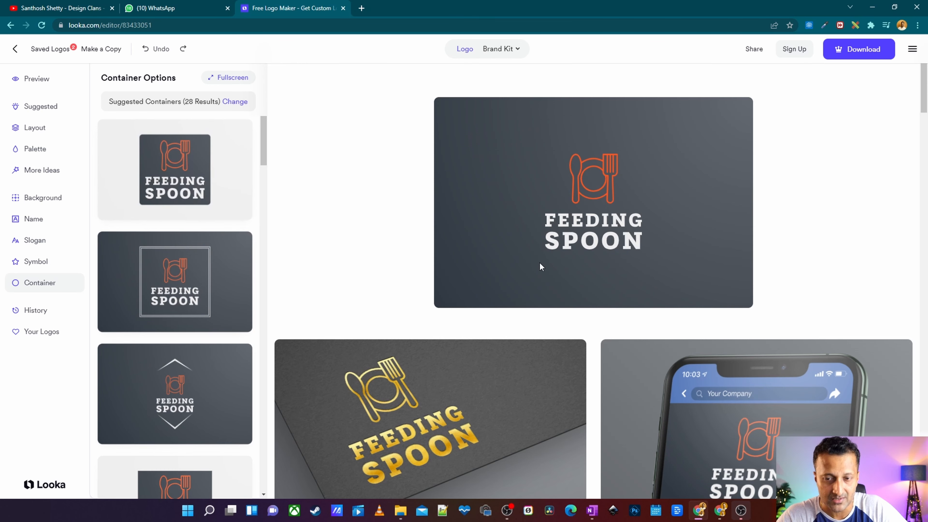
pyautogui.scroll(-8, 137, 309)
pyautogui.scroll(1, 162, 322)
pyautogui.click(162, 322)
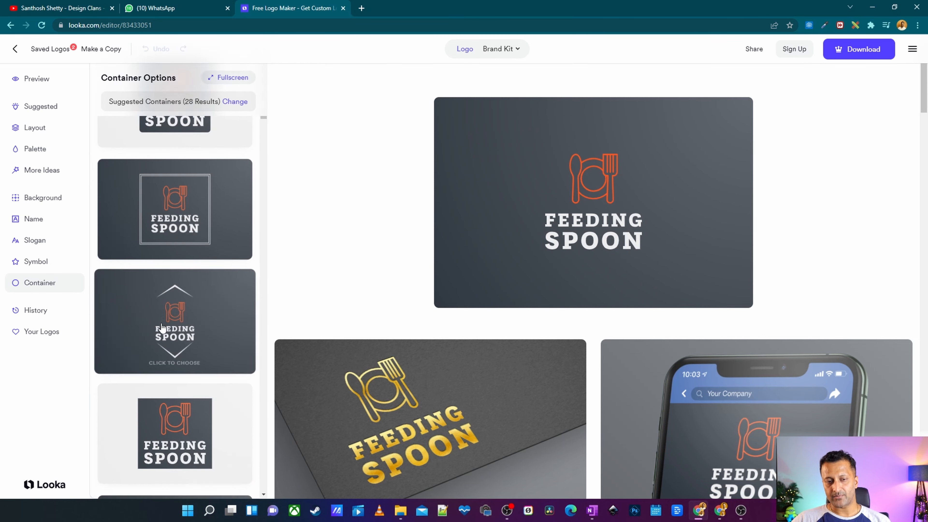
pyautogui.scroll(-3, 159, 326)
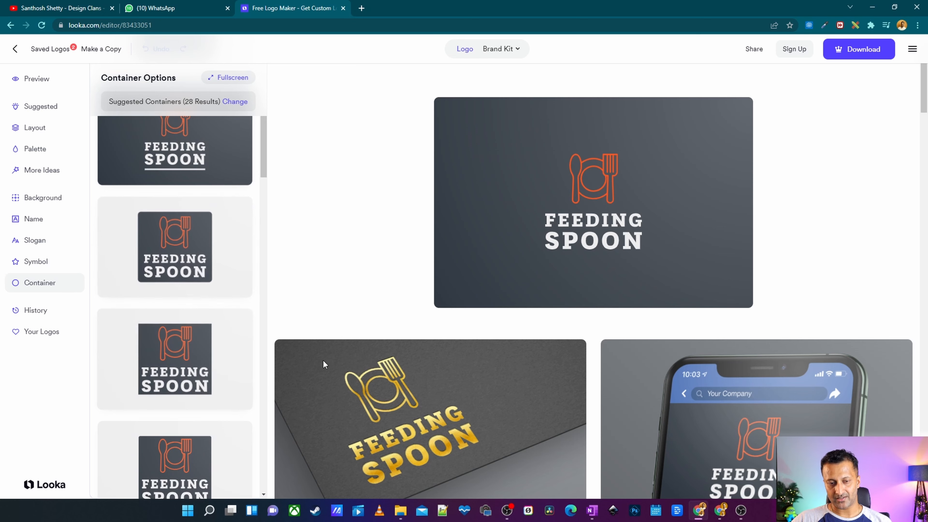
pyautogui.scroll(-5, 322, 359)
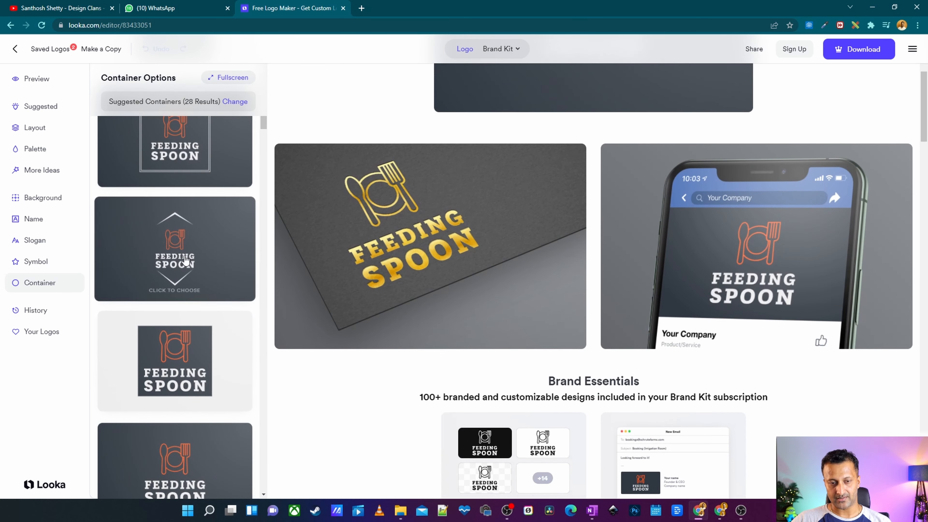
pyautogui.click(187, 260)
# Try a rough circular stamp container around the logo instead.
pyautogui.scroll(1, 835, 325)
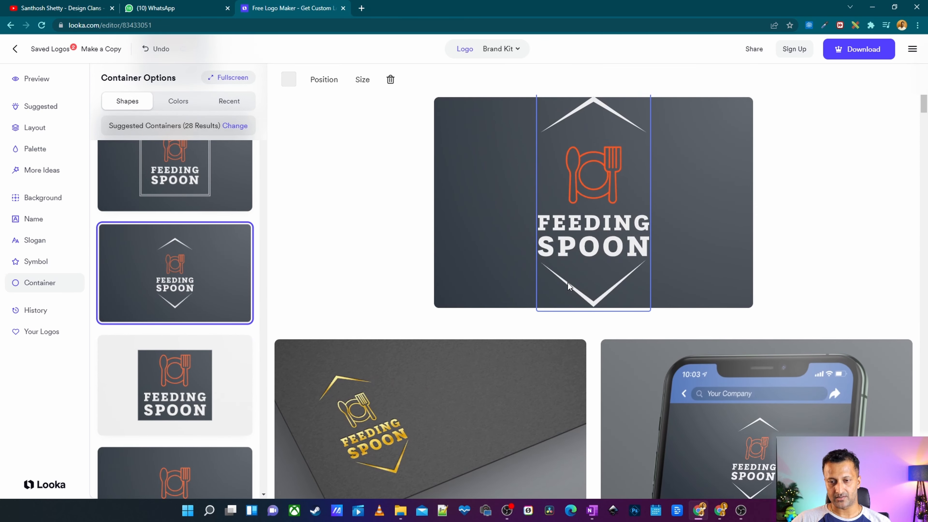
pyautogui.scroll(-10, 248, 283)
pyautogui.scroll(-3, 238, 281)
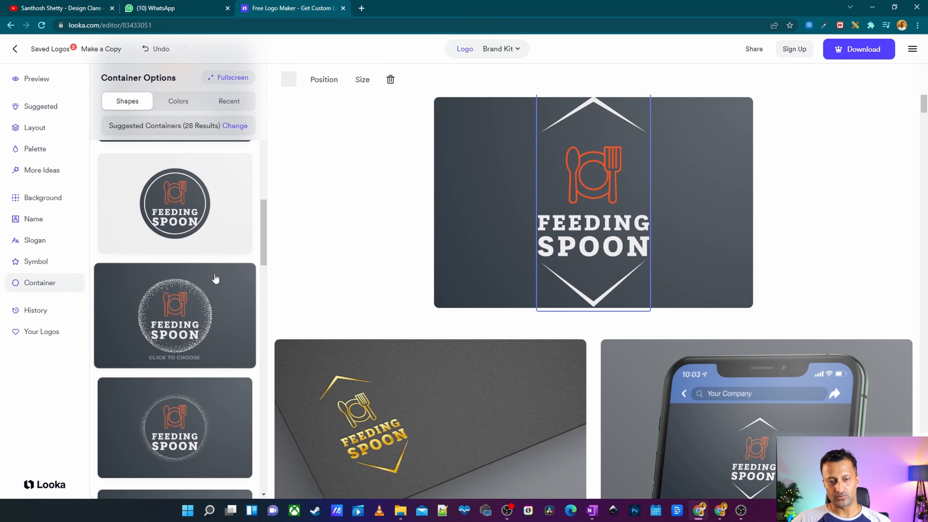
pyautogui.scroll(-3, 197, 402)
pyautogui.scroll(-2, 221, 378)
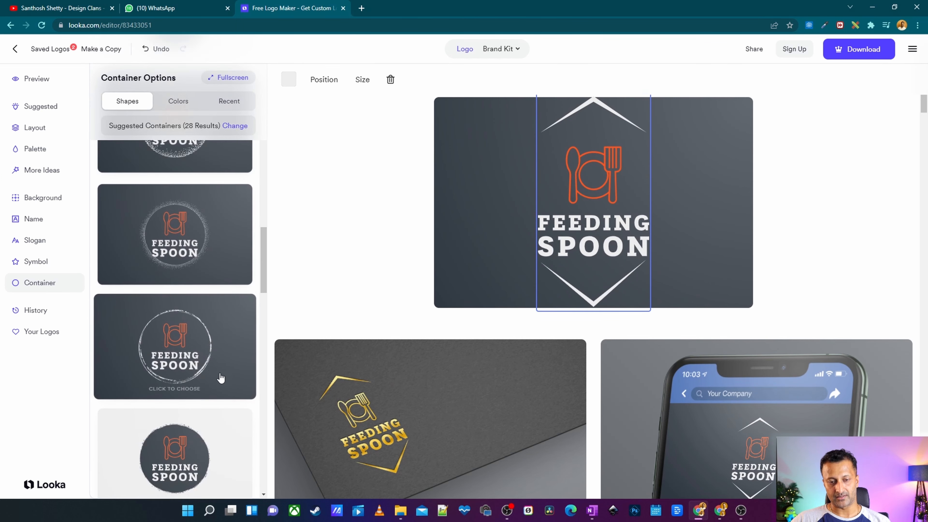
pyautogui.click(181, 365)
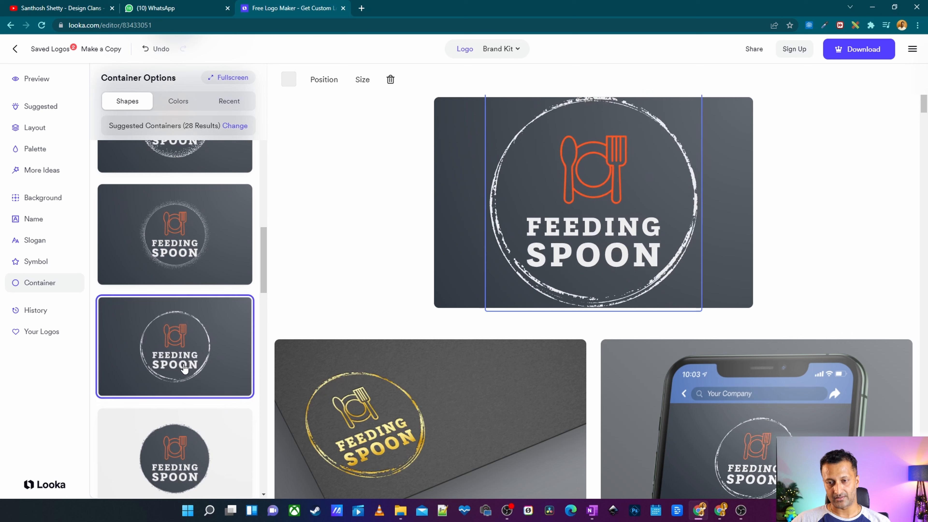
pyautogui.scroll(-5, 186, 339)
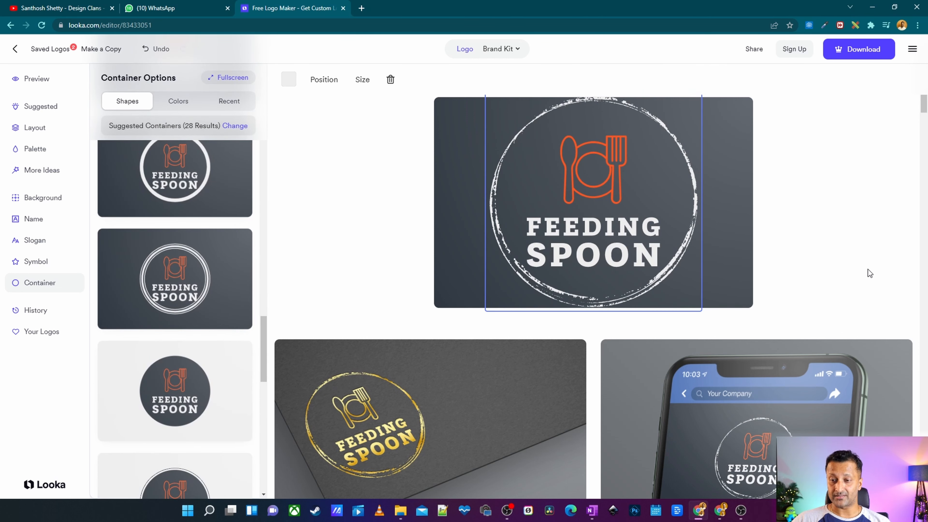
pyautogui.click(868, 272)
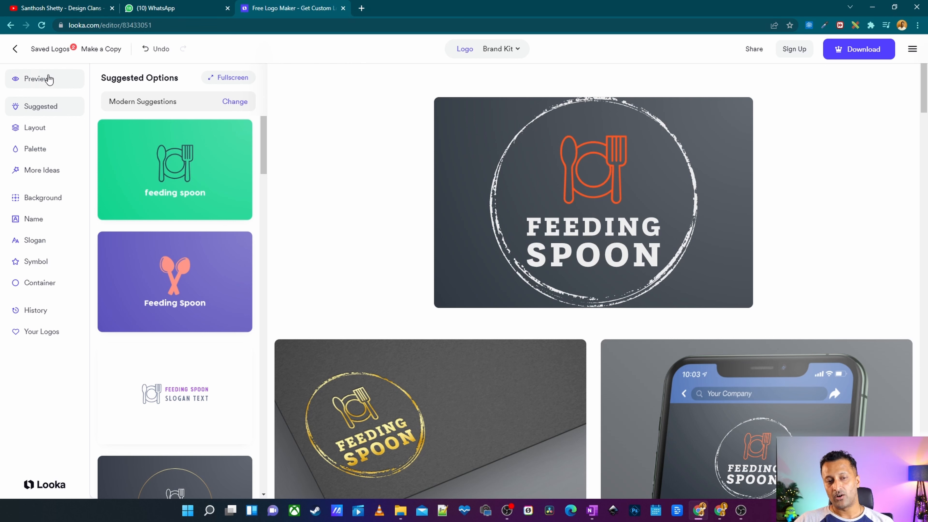
# Restore the container-free version of the logo from the history.
pyautogui.click(37, 319)
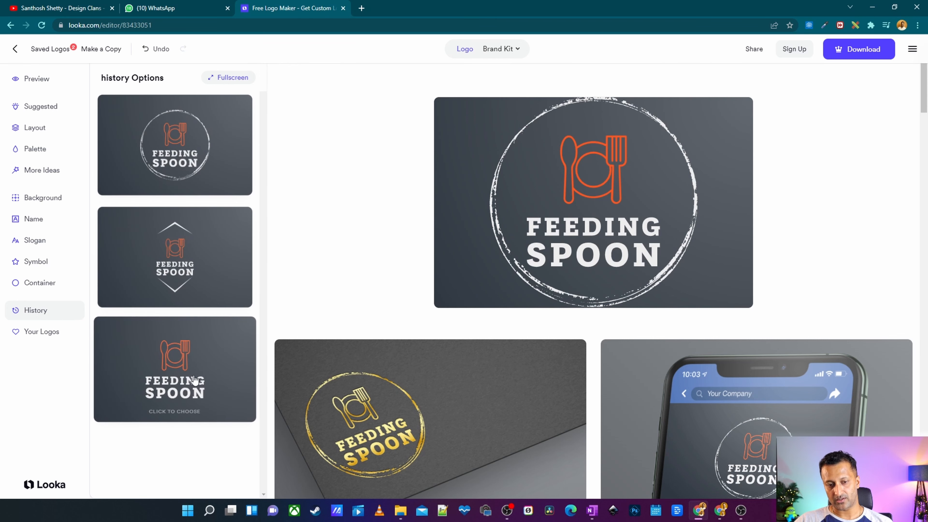
pyautogui.click(180, 384)
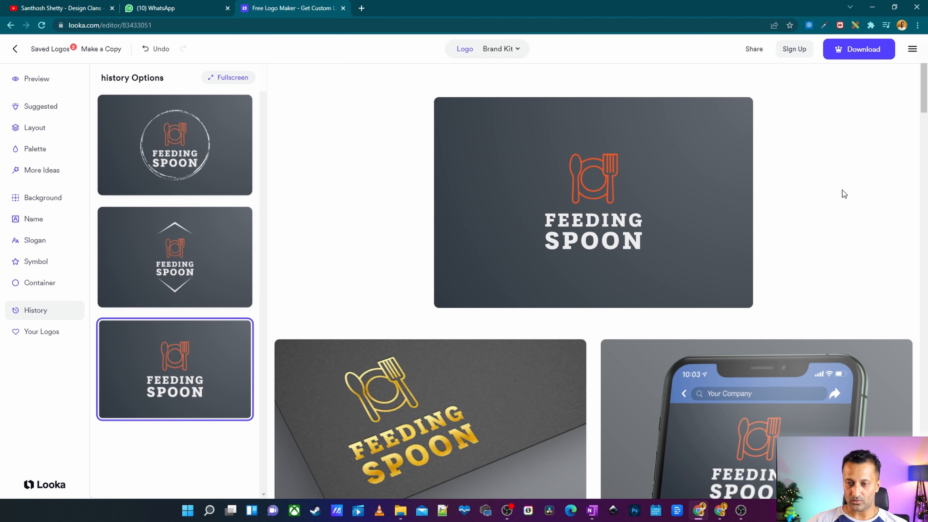
pyautogui.scroll(-6, 757, 159)
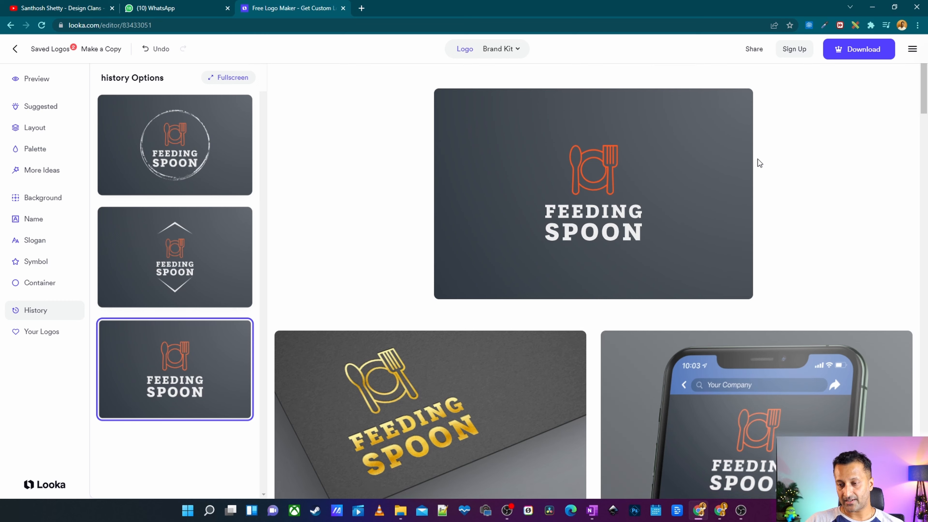
pyautogui.scroll(6, 746, 173)
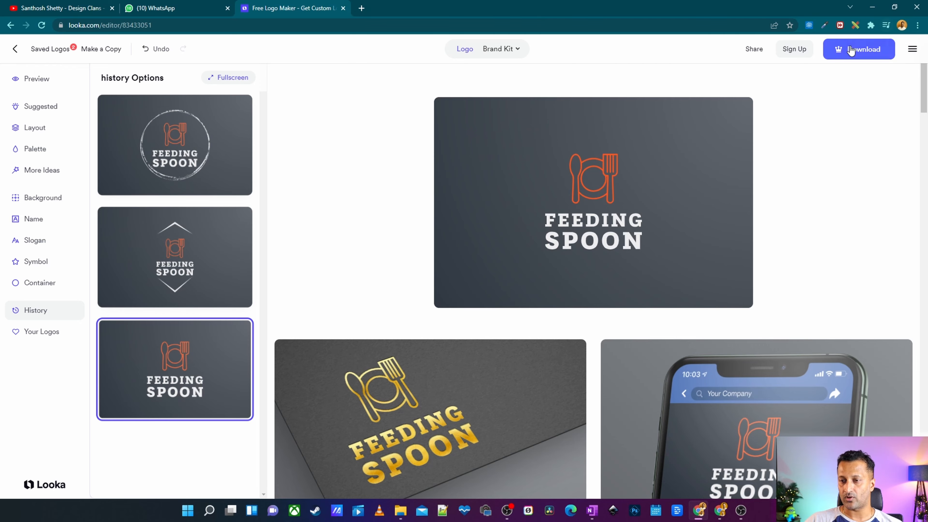
# Open the brand kit preview from the download dialog in a new tab.
pyautogui.click(862, 51)
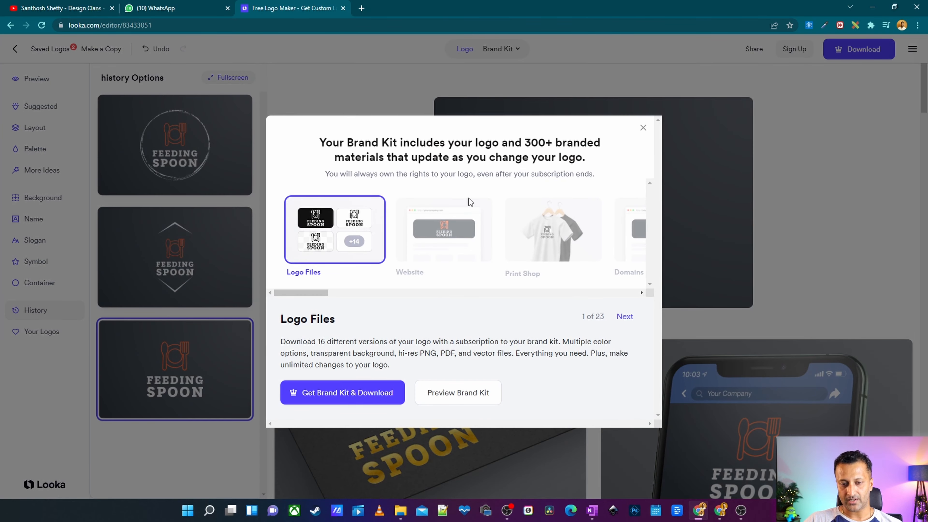
pyautogui.rightClick(456, 392)
pyautogui.click(497, 273)
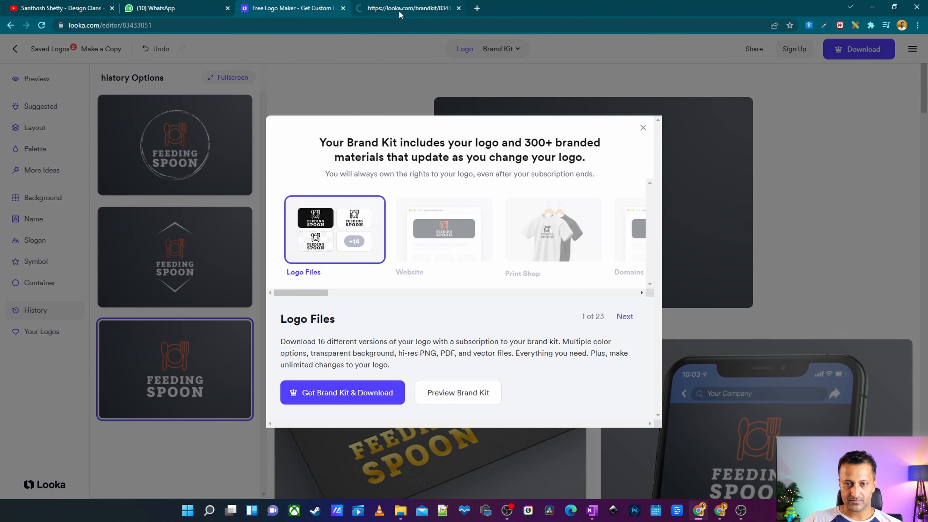
pyautogui.click(405, 8)
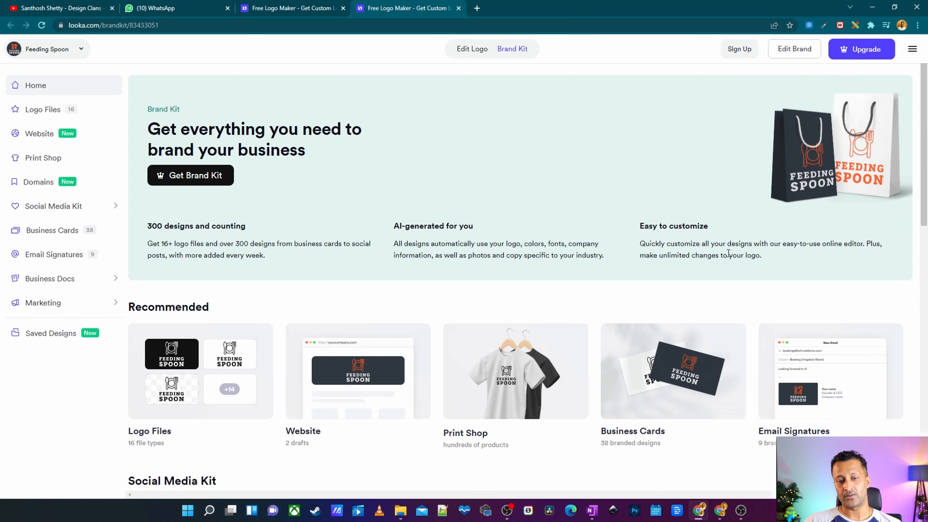
# Open the business card designs in a new tab and browse them.
pyautogui.scroll(-5, 635, 103)
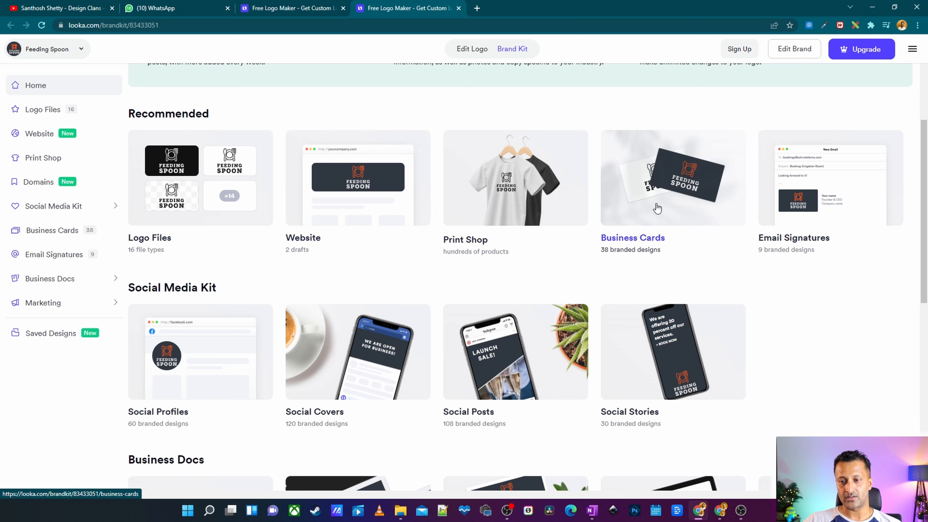
pyautogui.rightClick(679, 188)
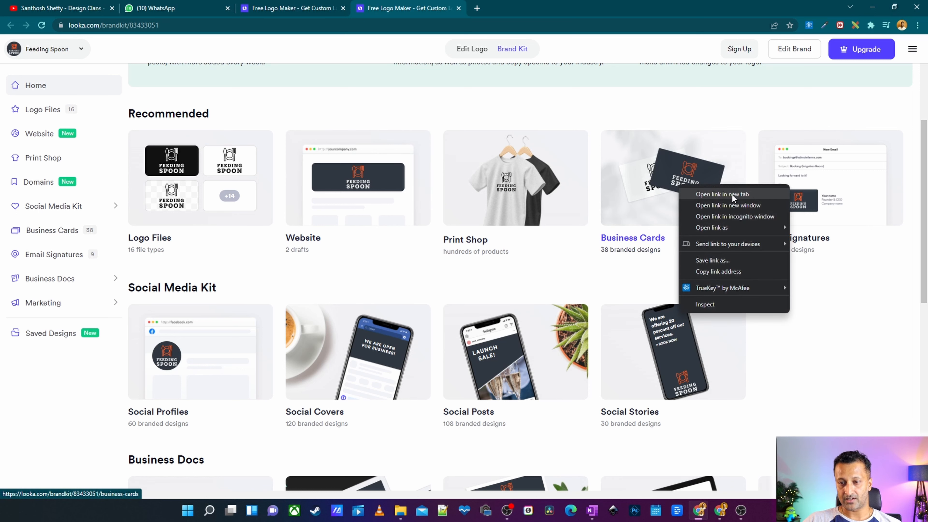
pyautogui.click(716, 194)
pyautogui.click(501, 14)
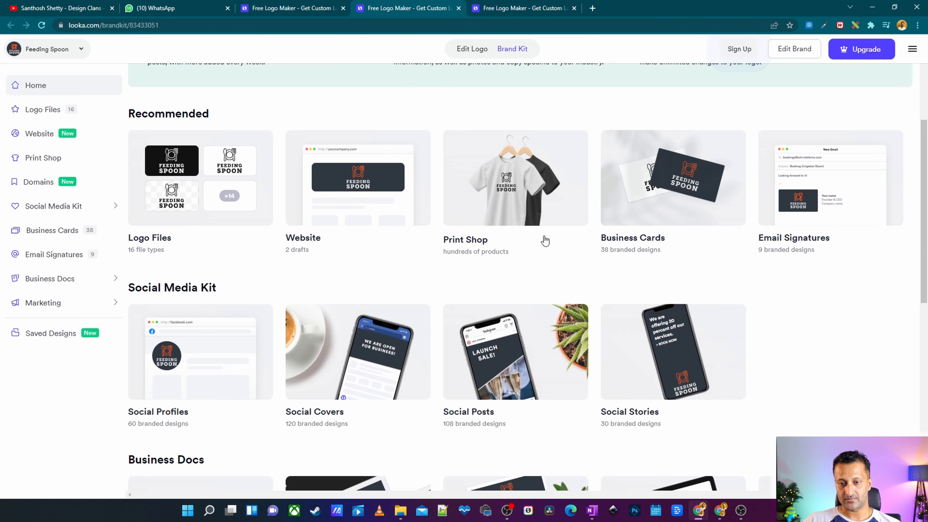
pyautogui.scroll(-6, 547, 168)
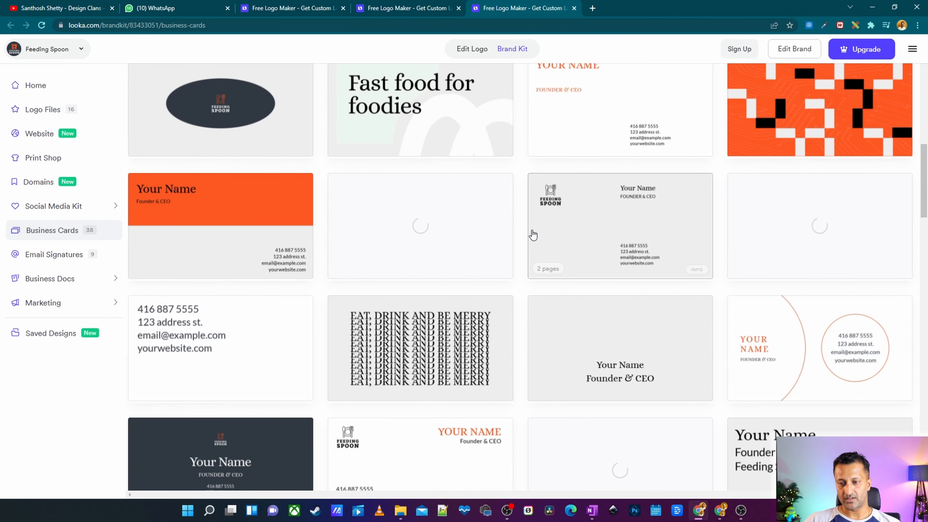
pyautogui.scroll(-8, 532, 234)
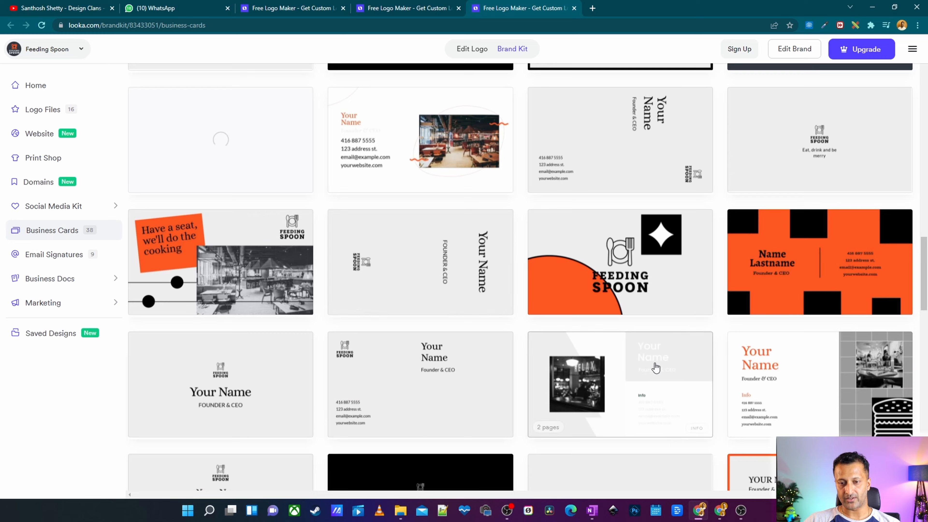
pyautogui.scroll(15, 652, 368)
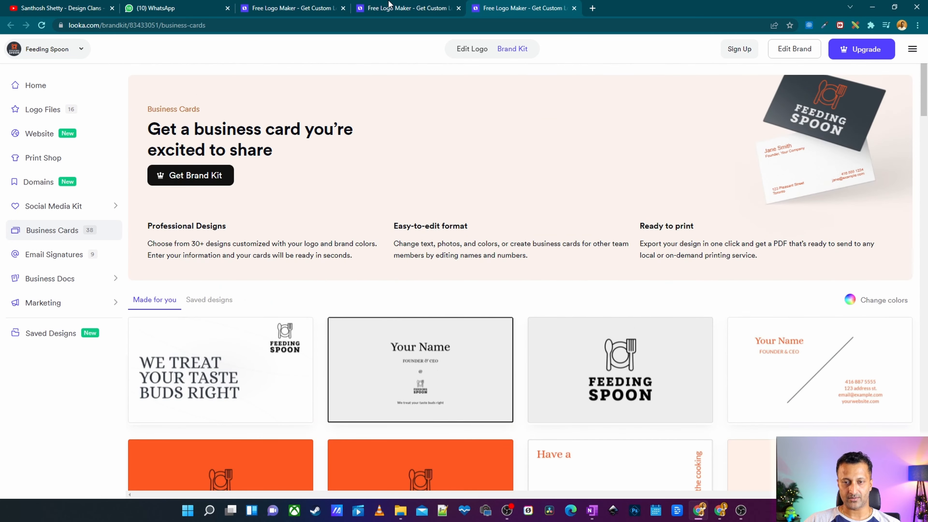
# Review the logo and brand kit pricing packages.
pyautogui.click(390, 4)
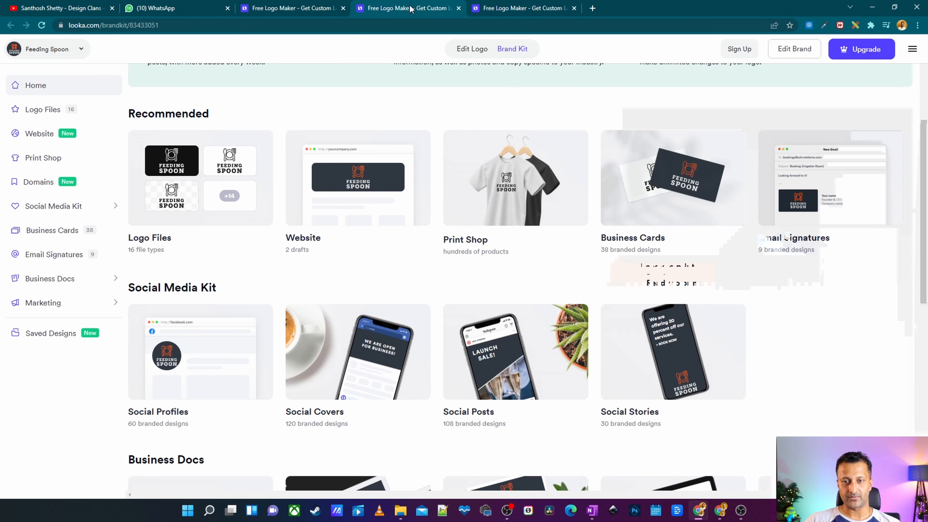
pyautogui.click(293, 8)
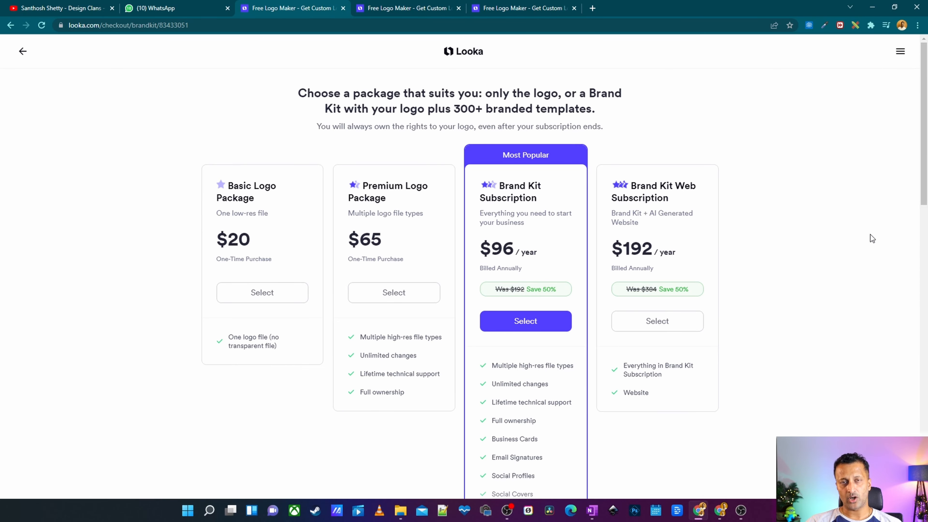
pyautogui.scroll(-1, 915, 298)
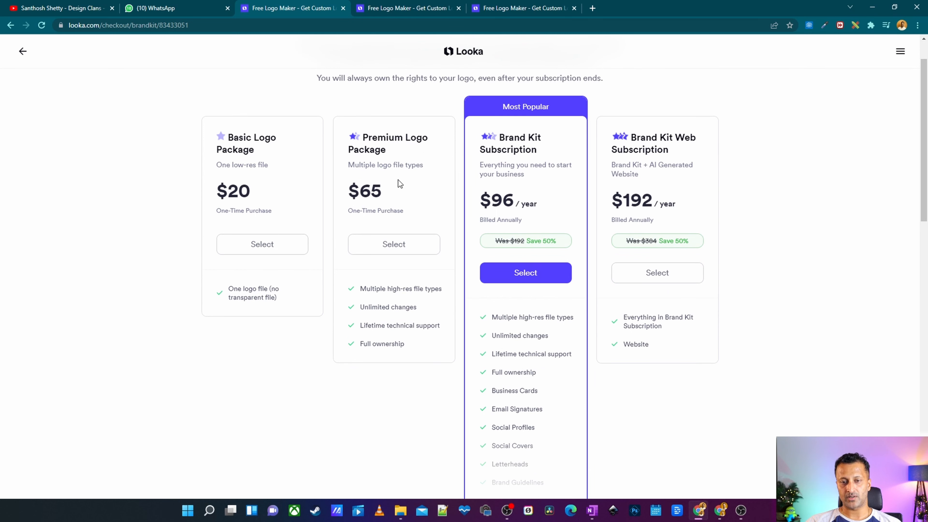
pyautogui.scroll(-1, 742, 223)
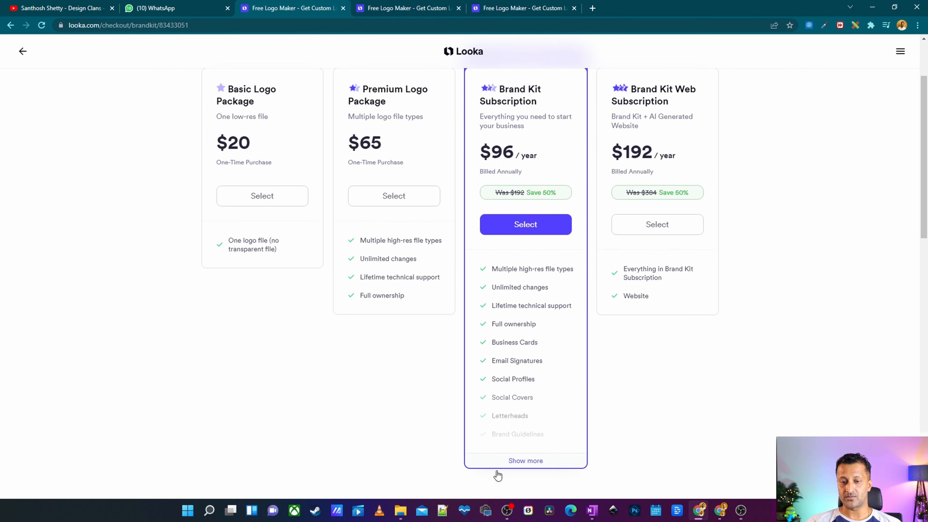
# Expand the Brand Kit Subscription's full feature list and scroll through it.
pyautogui.click(527, 465)
pyautogui.scroll(-3, 498, 412)
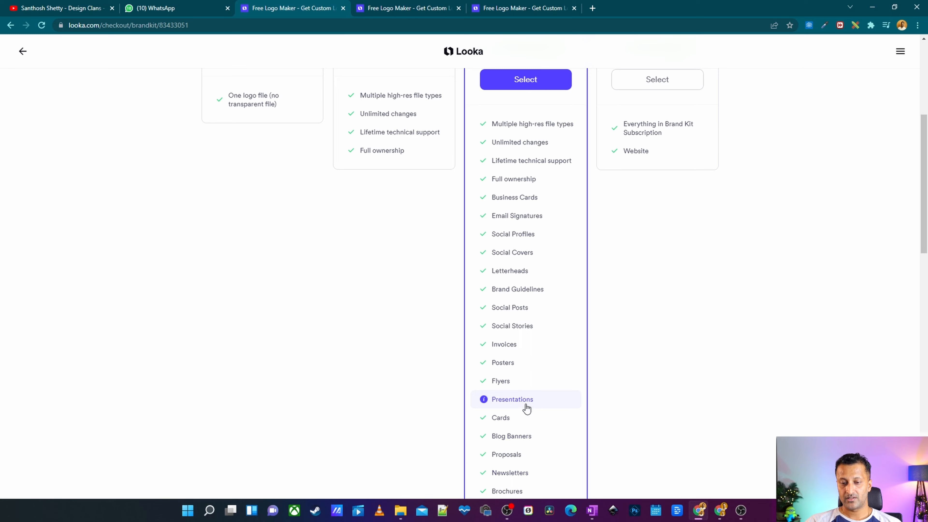
pyautogui.scroll(-1, 526, 409)
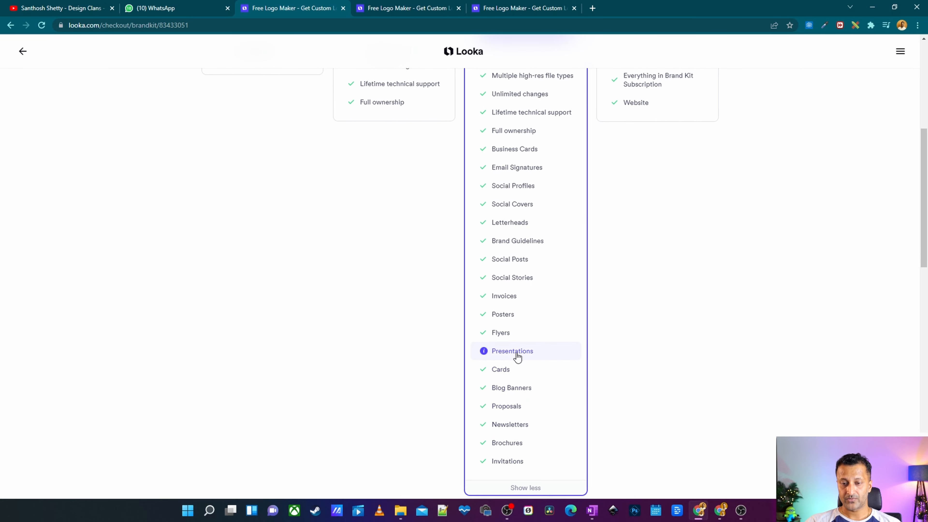
pyautogui.scroll(8, 528, 280)
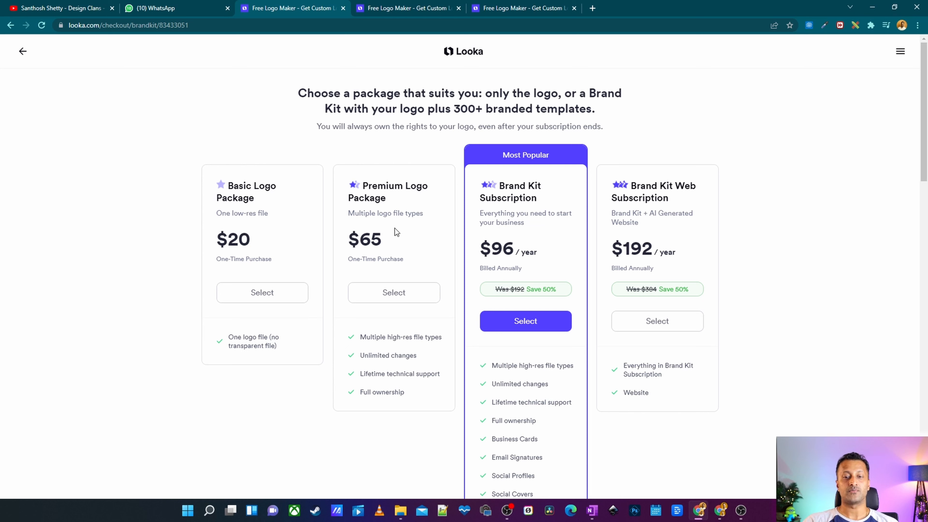
# Examine the Premium Logo Package price and open the details of its multiple high-res file types feature, then close them.
pyautogui.moveTo(378, 245); pyautogui.dragTo(348, 243)
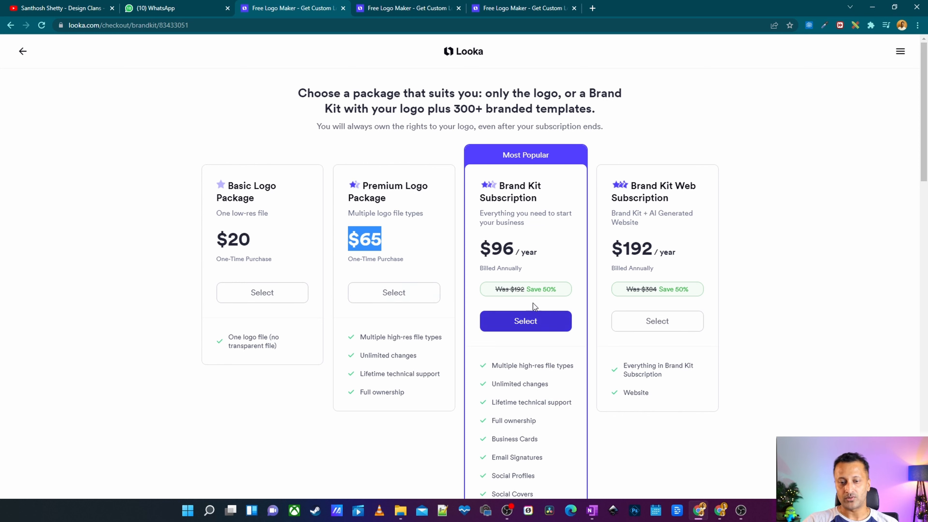
pyautogui.click(406, 252)
pyautogui.moveTo(403, 245); pyautogui.dragTo(352, 242)
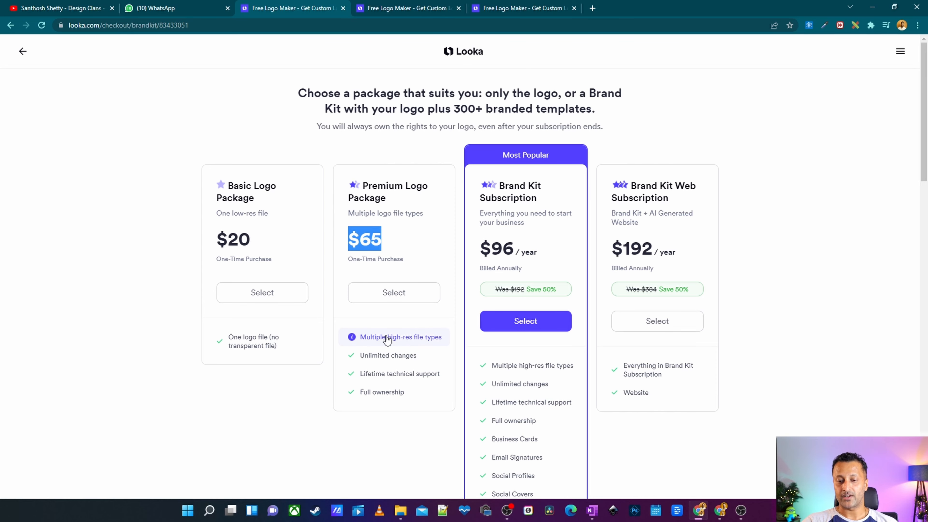
pyautogui.click(409, 340)
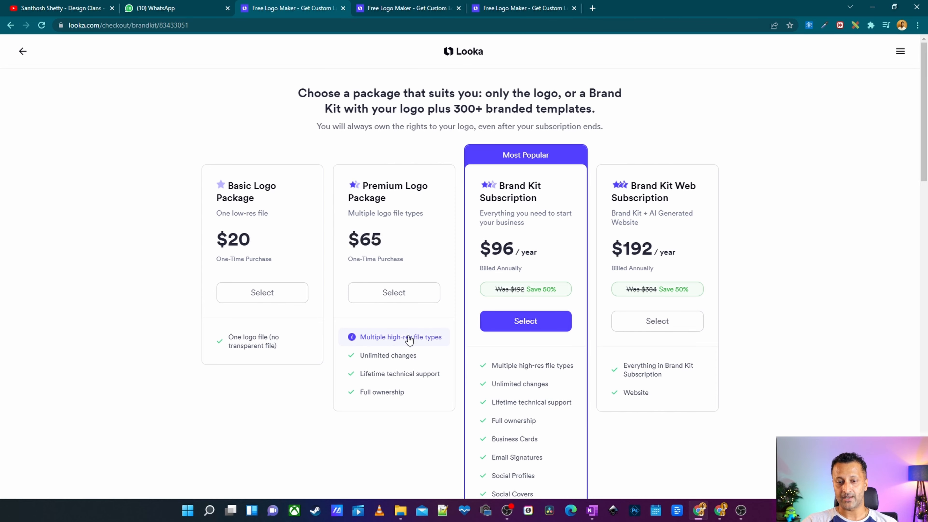
pyautogui.moveTo(416, 326); pyautogui.dragTo(469, 327)
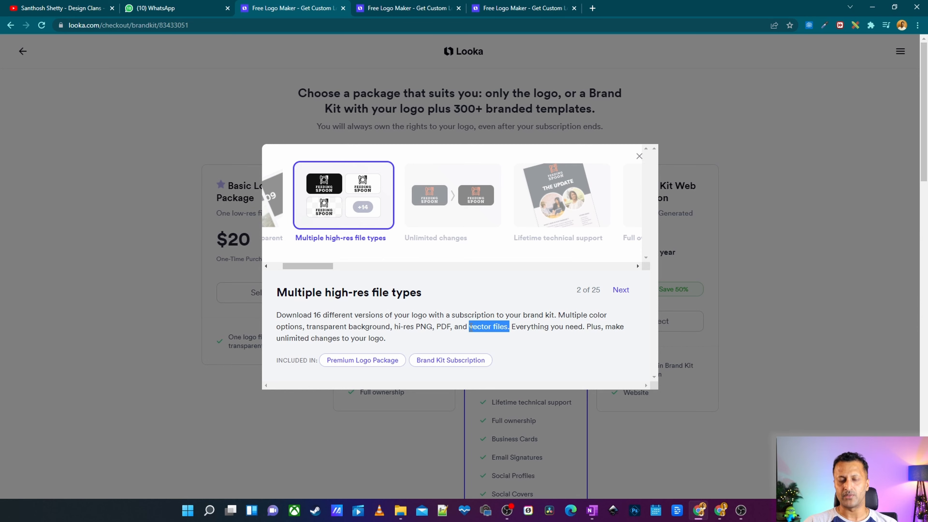
pyautogui.click(251, 214)
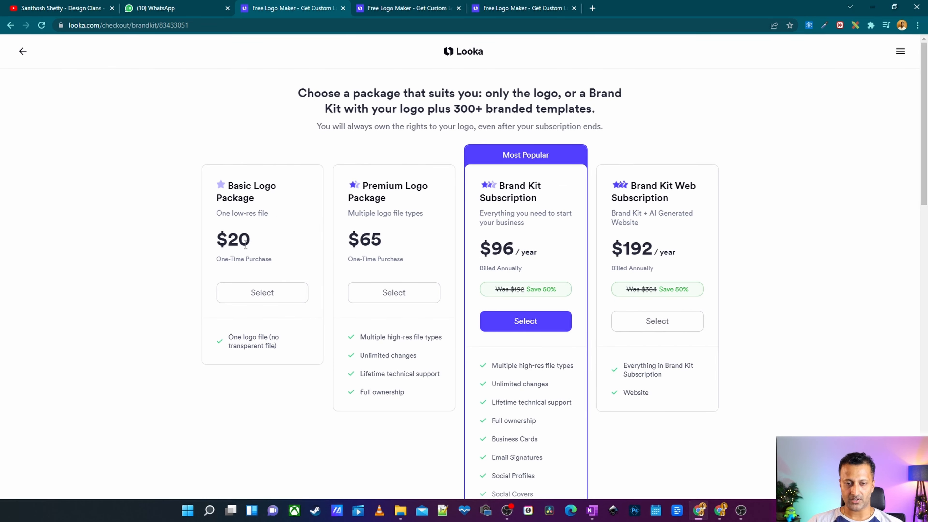